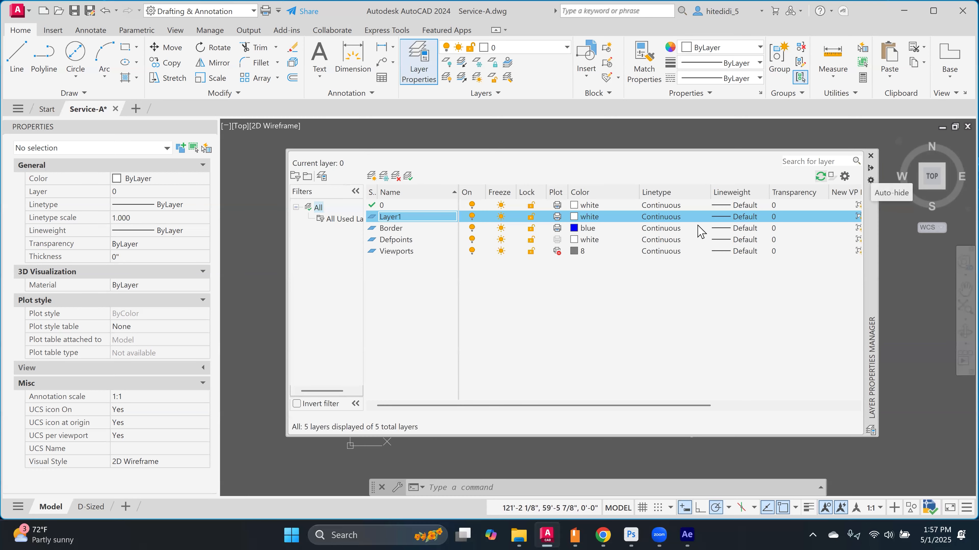
Step: Rename the new layer as Wall_Ext and set its color to index color 40
{"action": "left_click", "coordinate": [403, 218]}
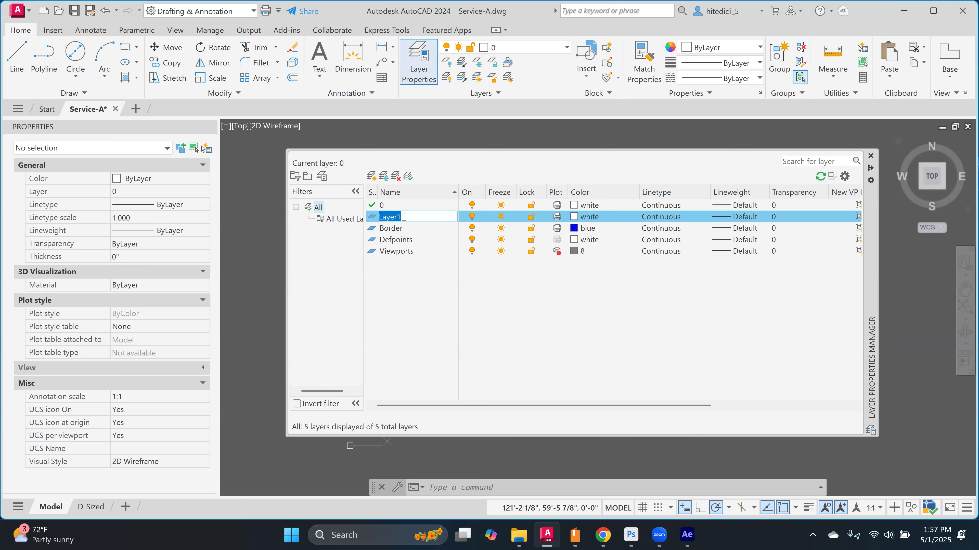
{"action": "type", "text": "Wall_Ext"}
{"action": "key", "text": "Return"}
{"action": "left_click", "coordinate": [576, 218]}
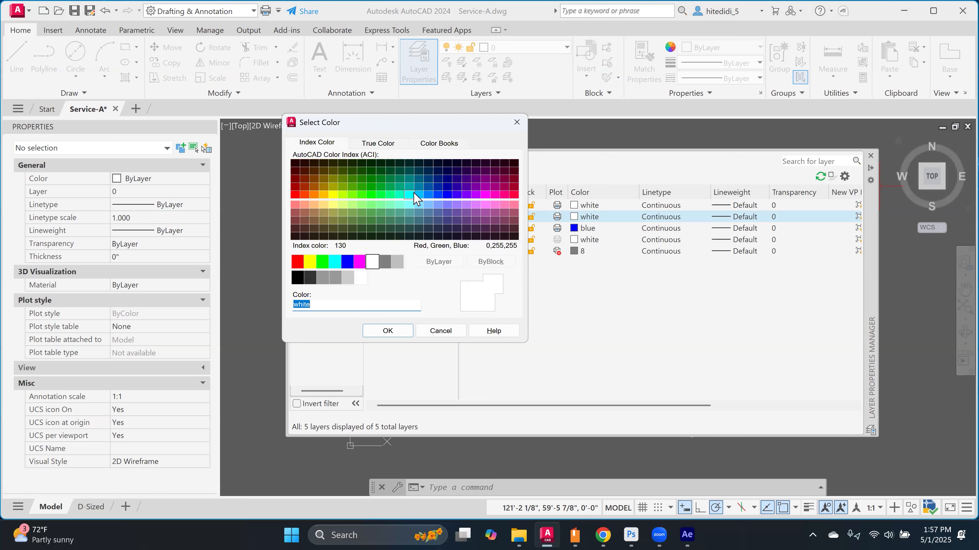
{"action": "left_click", "coordinate": [312, 195]}
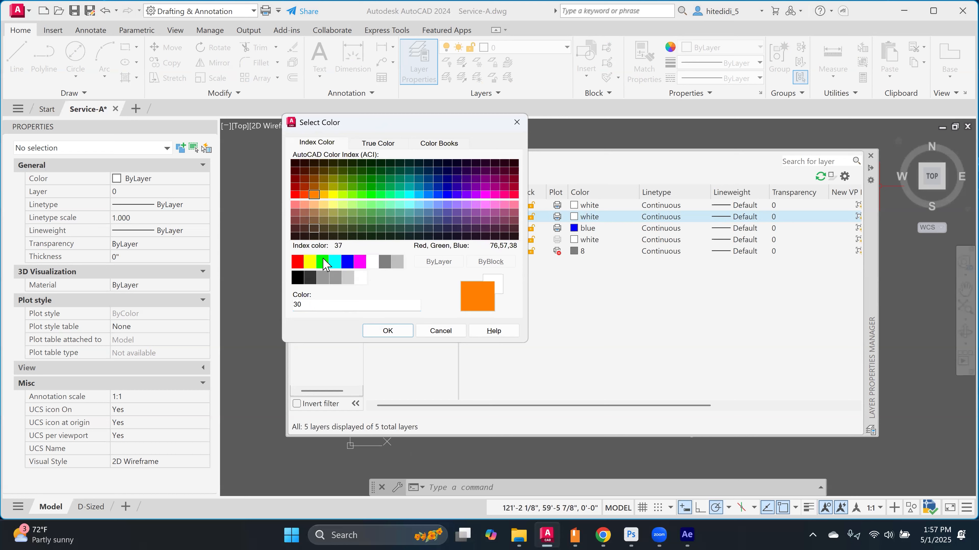
{"action": "left_click", "coordinate": [324, 194]}
{"action": "left_click", "coordinate": [387, 331]}
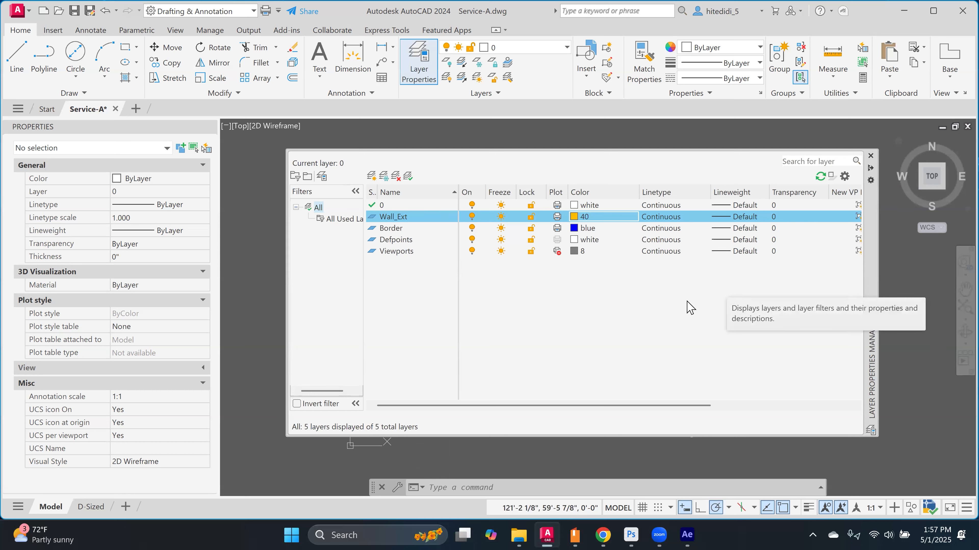
Step: Create a new layer named Doors and set its color to index color 130
{"action": "left_click", "coordinate": [372, 176]}
{"action": "type", "text": "Doors"}
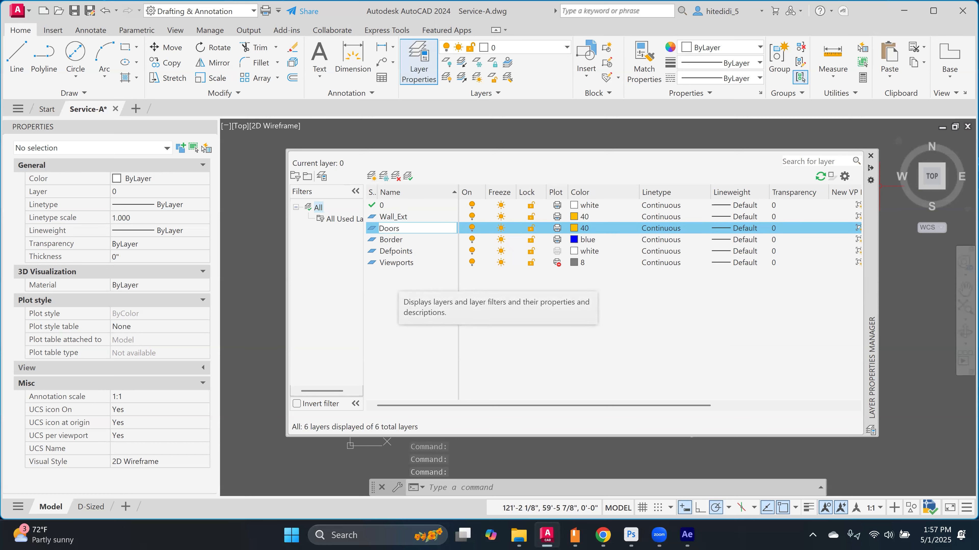
{"action": "left_click", "coordinate": [575, 228]}
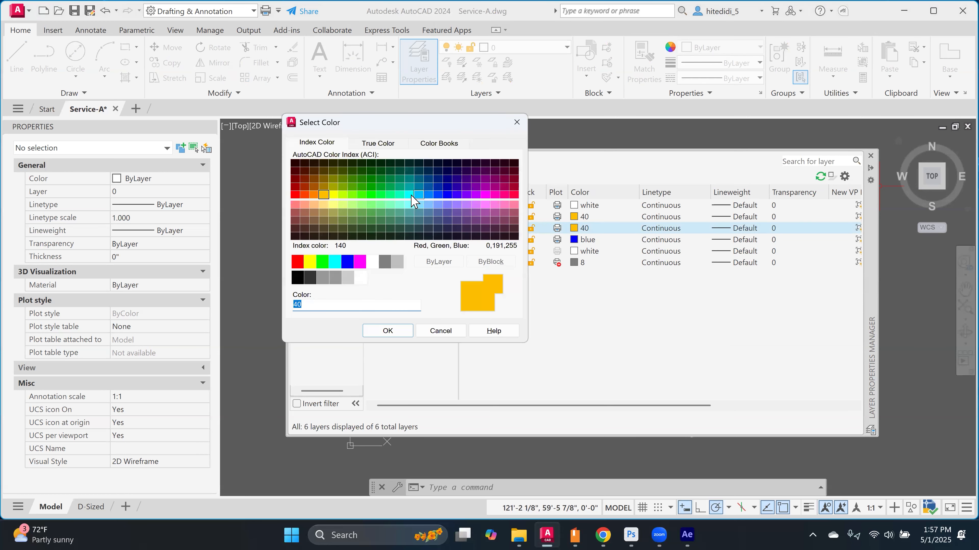
{"action": "left_click", "coordinate": [410, 194]}
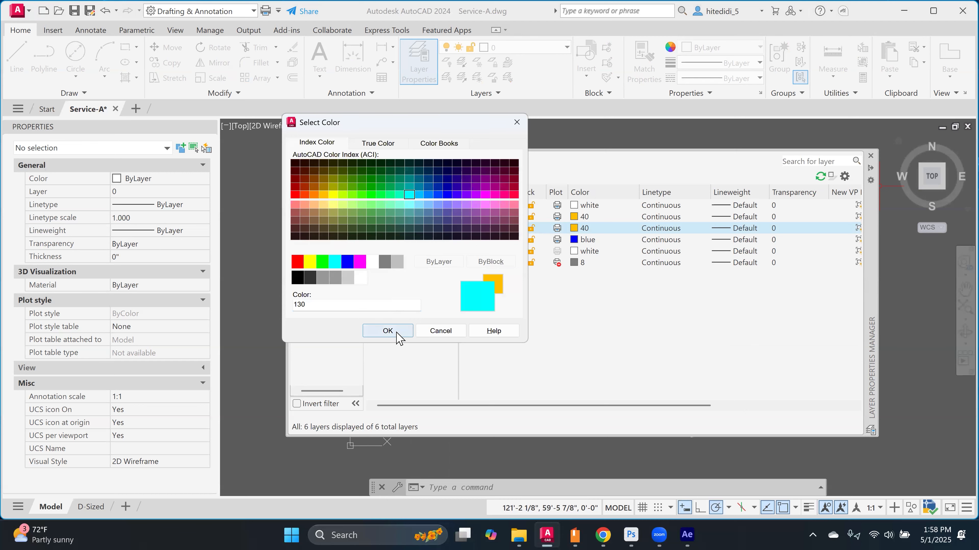
{"action": "left_click", "coordinate": [397, 333]}
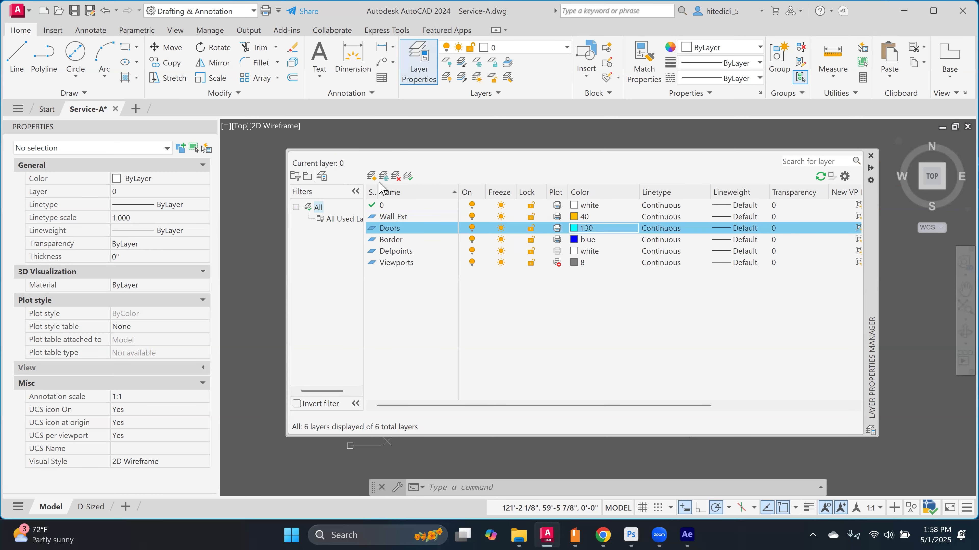
Step: Create a new layer named Windows and set its color to magenta
{"action": "left_click", "coordinate": [371, 176]}
{"action": "type", "text": "Windows"}
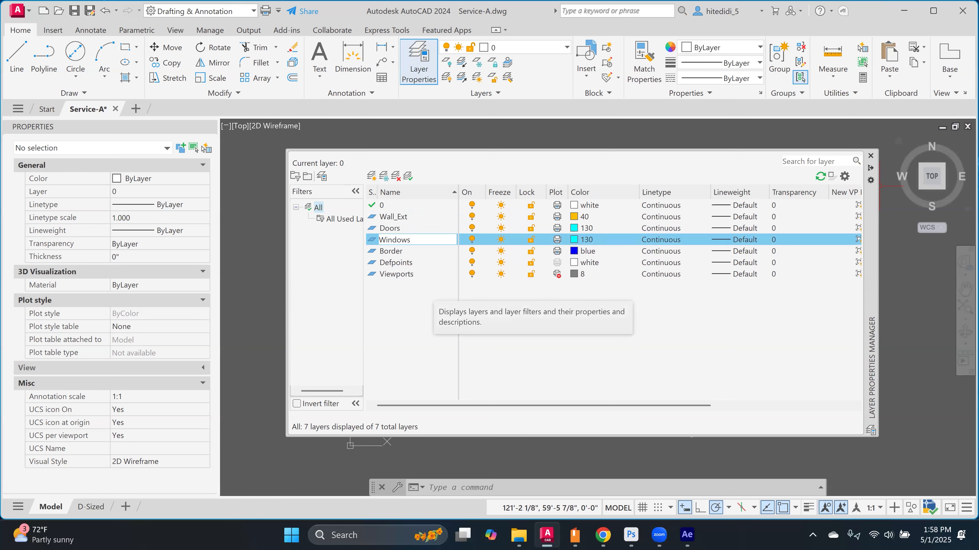
{"action": "left_click", "coordinate": [574, 240]}
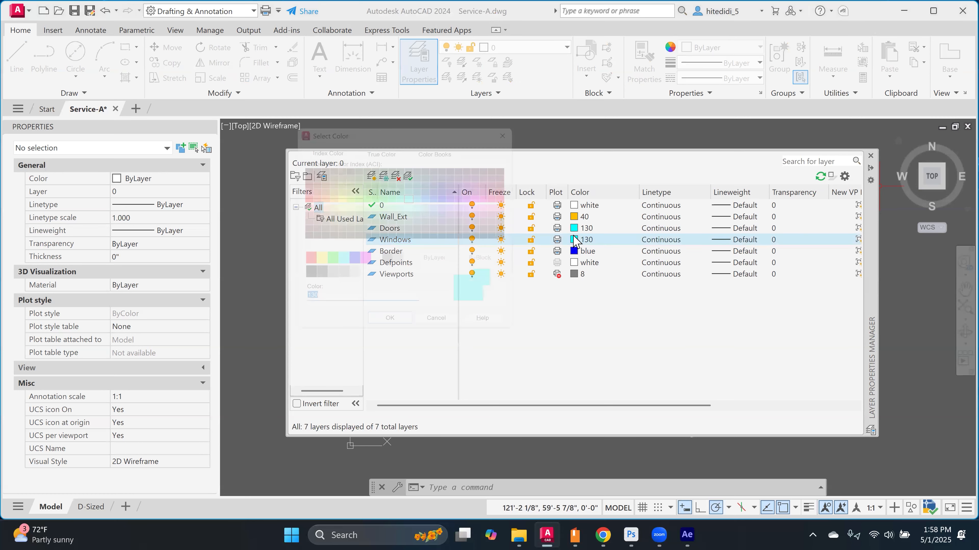
{"action": "left_click", "coordinate": [360, 263]}
{"action": "left_click", "coordinate": [388, 332]}
Step: Make Wall_Ext the current layer and draw a vertical and a 7'-7" horizontal line forming a corner above the PUBLIC label
{"action": "double_click", "coordinate": [372, 217]}
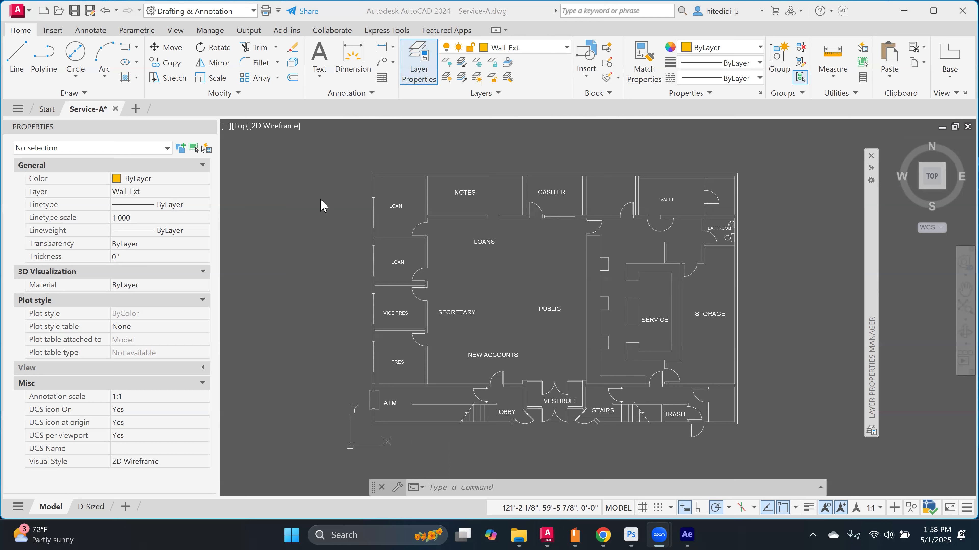
{"action": "left_click", "coordinate": [24, 75]}
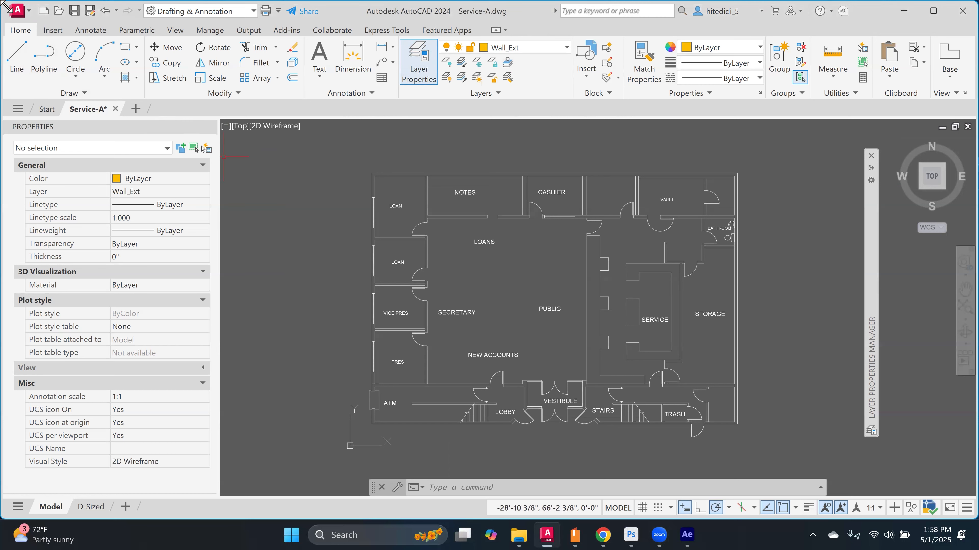
{"action": "left_click", "coordinate": [17, 54]}
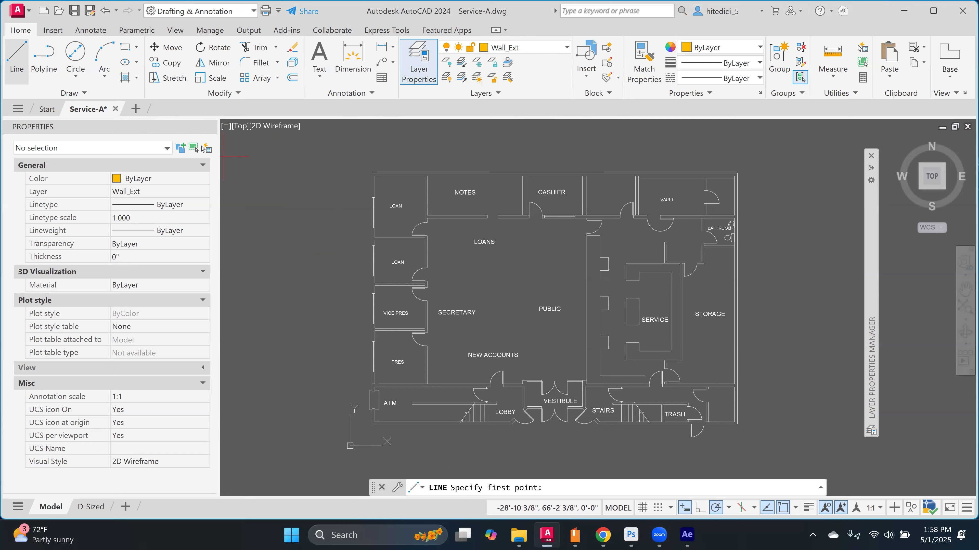
{"action": "left_click", "coordinate": [511, 302]}
{"action": "left_click", "coordinate": [511, 255]}
{"action": "left_click", "coordinate": [544, 255]}
{"action": "right_click", "coordinate": [544, 250]}
{"action": "left_click", "coordinate": [570, 258]}
{"action": "scroll", "coordinate": [542, 275], "scroll_direction": "up", "scroll_amount": 4}
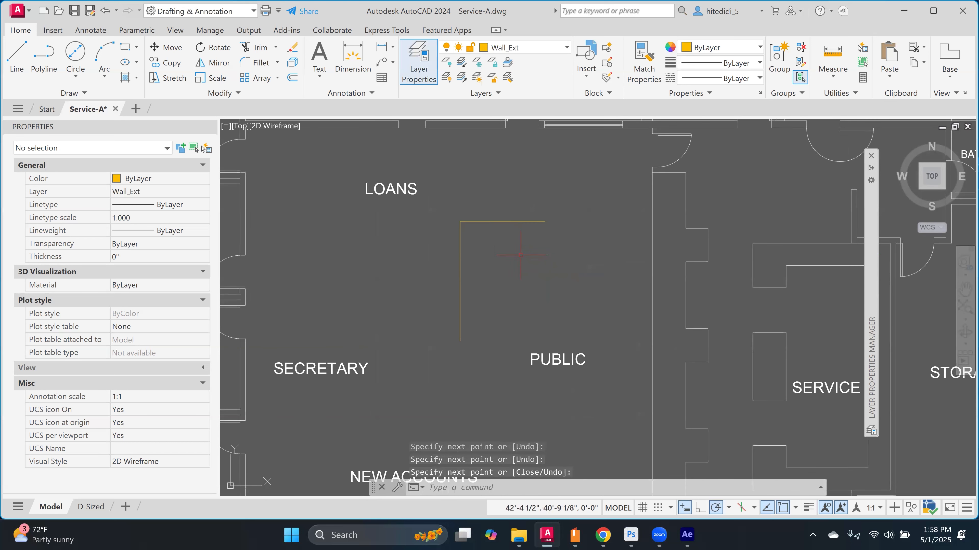
Step: Move the two corner lines above the PUBLIC label to the Doors layer
{"action": "left_click", "coordinate": [516, 221]}
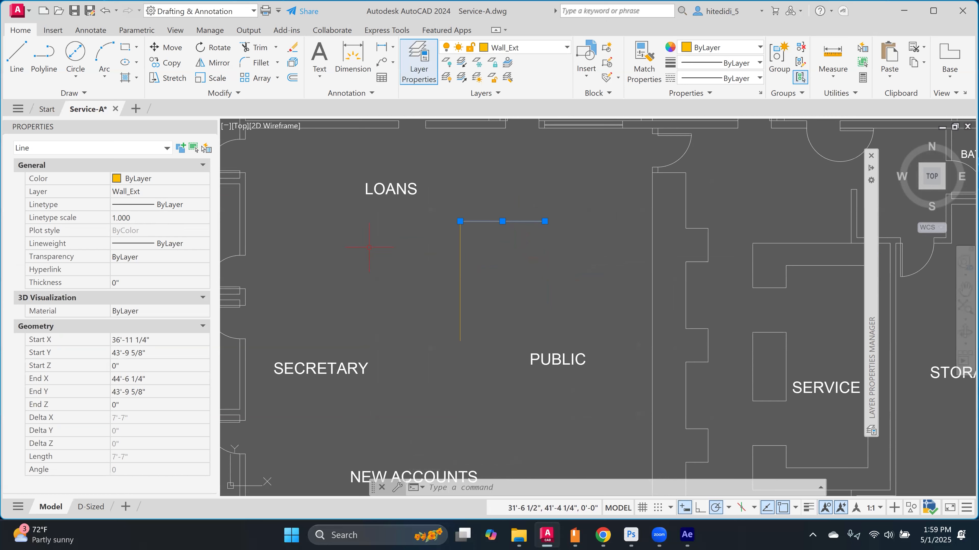
{"action": "left_click", "coordinate": [521, 272]}
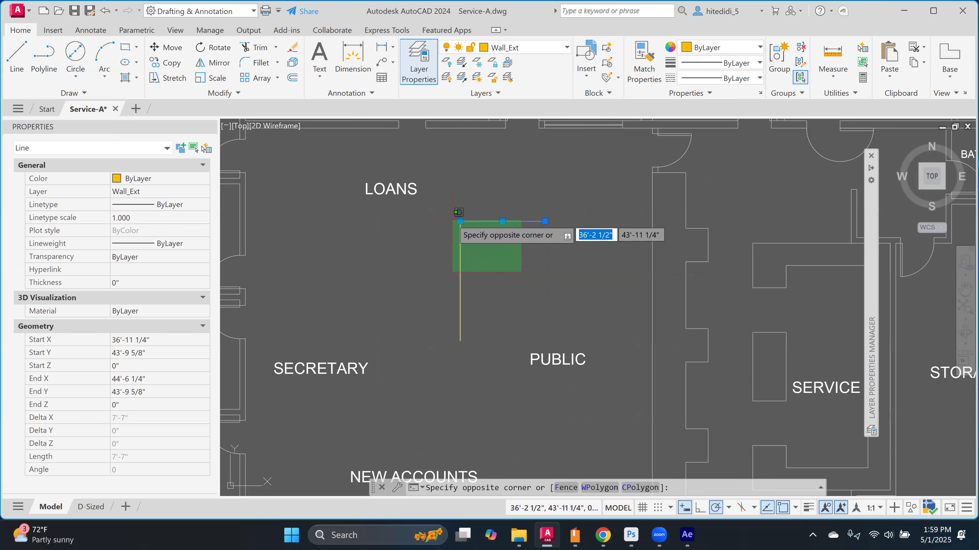
{"action": "left_click", "coordinate": [452, 218]}
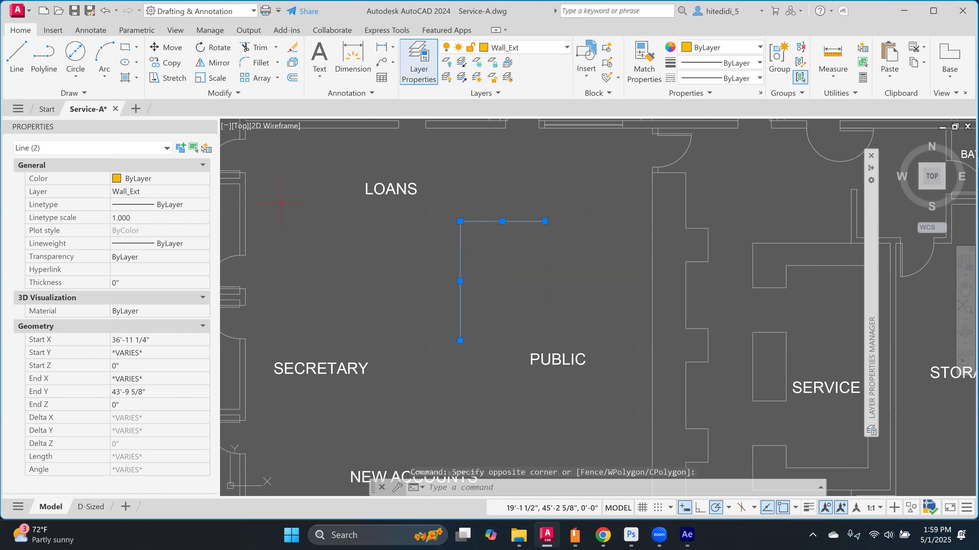
{"action": "left_click", "coordinate": [207, 196]}
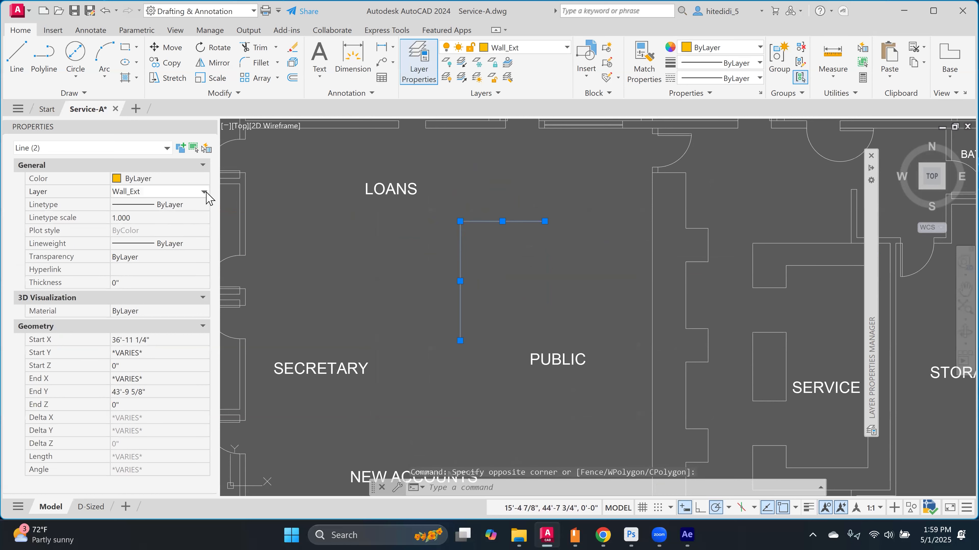
{"action": "left_click", "coordinate": [206, 193]}
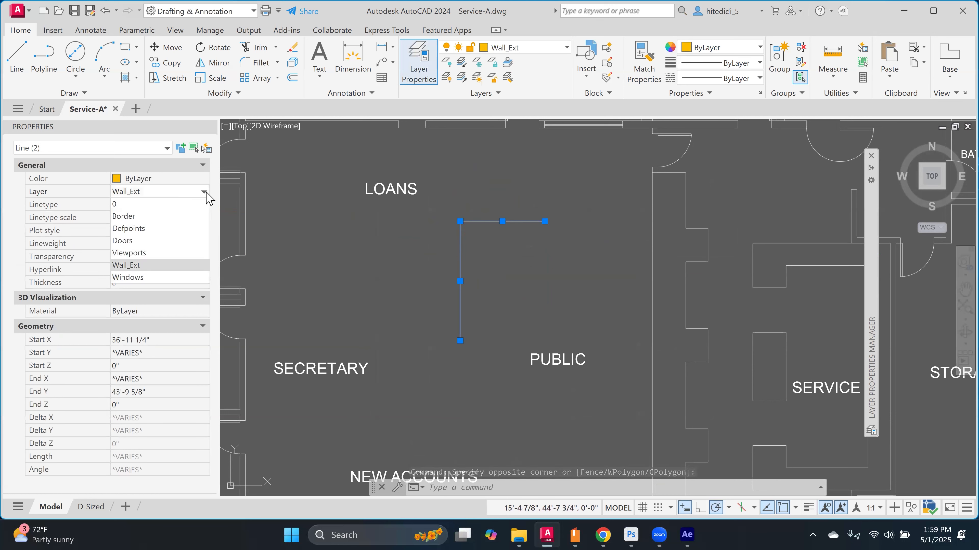
{"action": "left_click", "coordinate": [129, 242]}
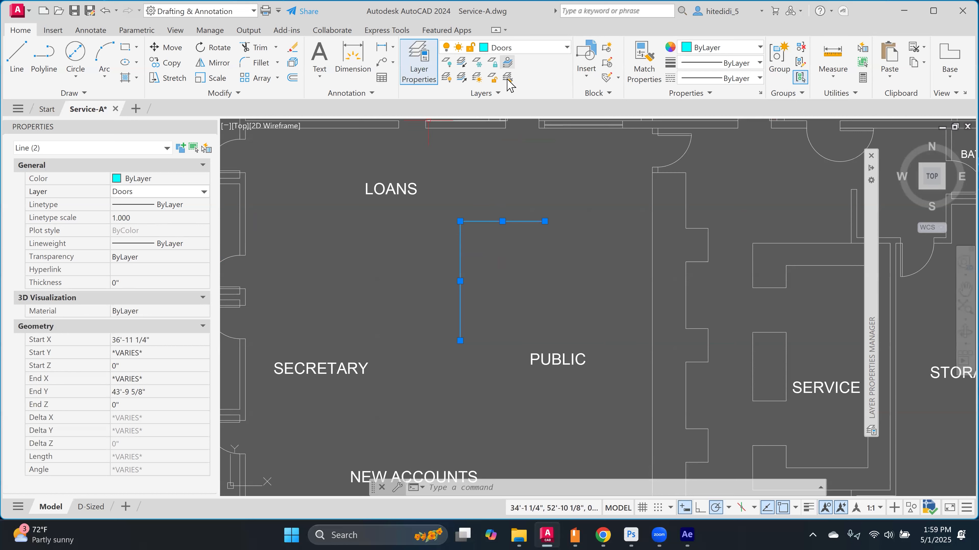
Step: Reassign the two selected corner lines to the Windows layer and clear the selection
{"action": "left_click", "coordinate": [566, 47]}
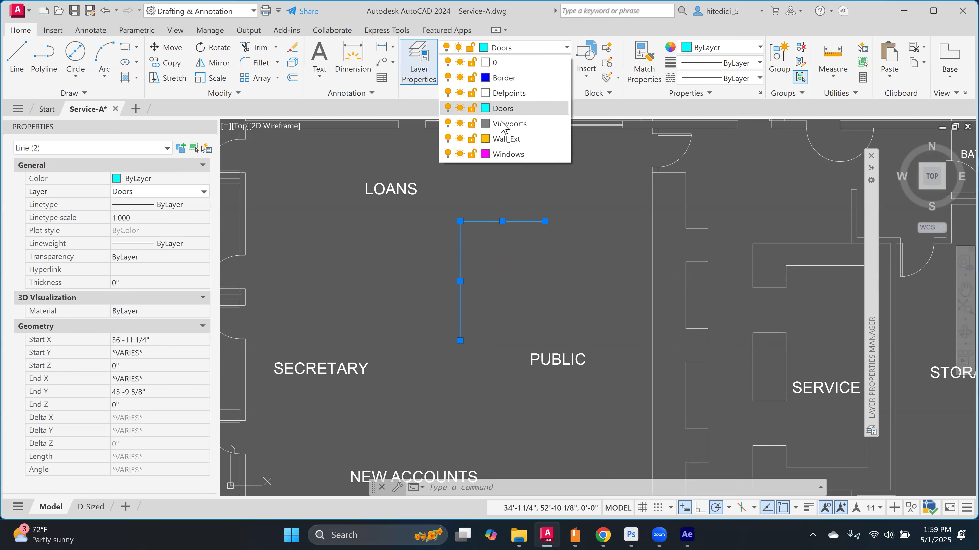
{"action": "left_click", "coordinate": [506, 154]}
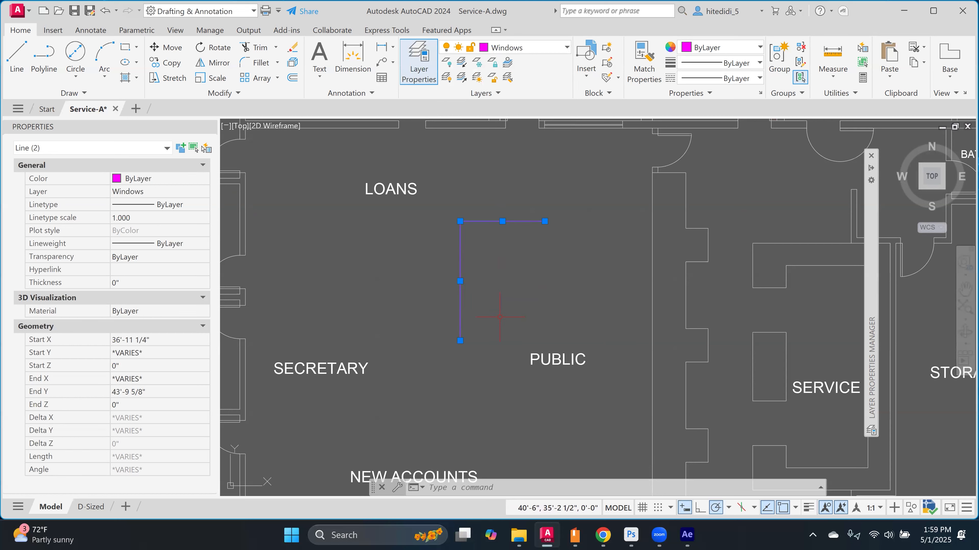
{"action": "key", "text": "Escape"}
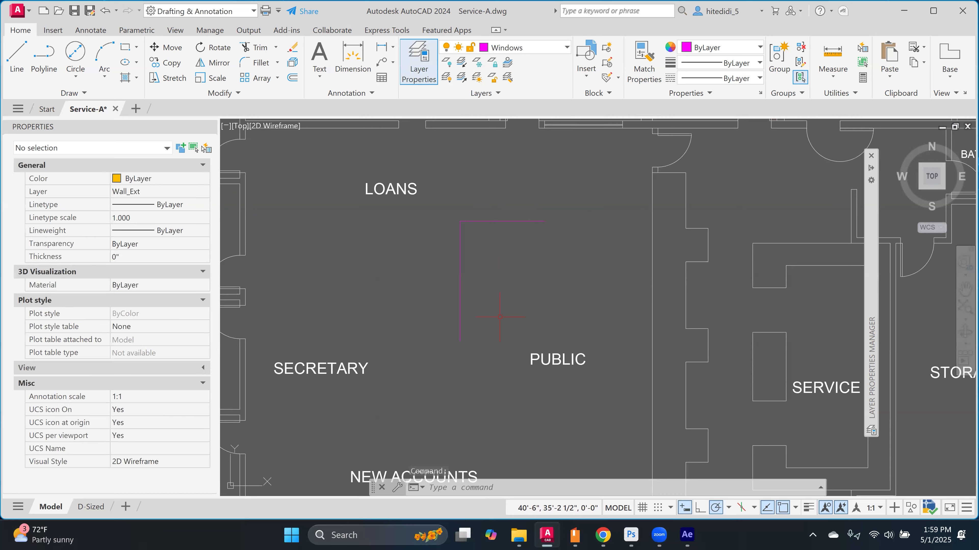
{"action": "key", "text": "Escape"}
{"action": "key", "text": "Escape"}
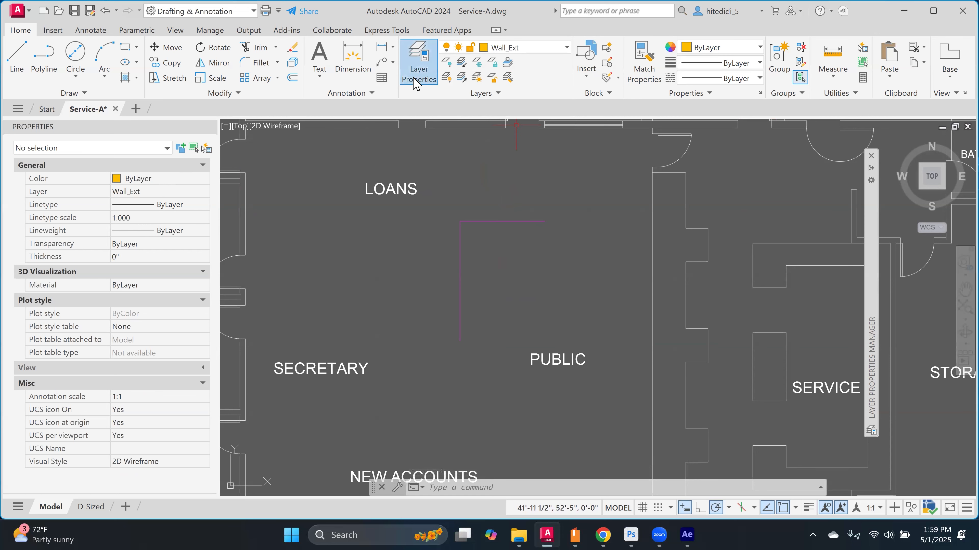
Step: Make layer 0 the current layer and close the layer properties manager
{"action": "mouse_move", "coordinate": [872, 161]}
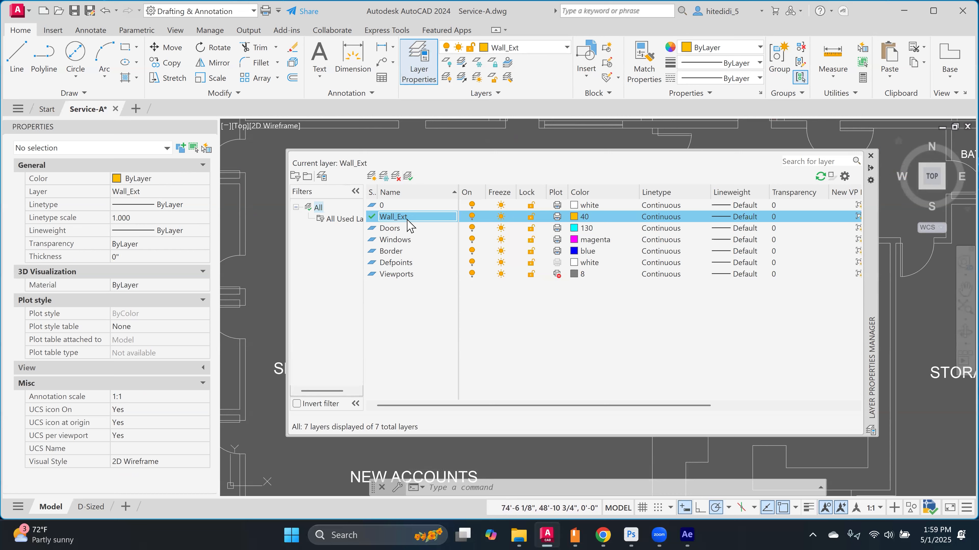
{"action": "left_click", "coordinate": [403, 205]}
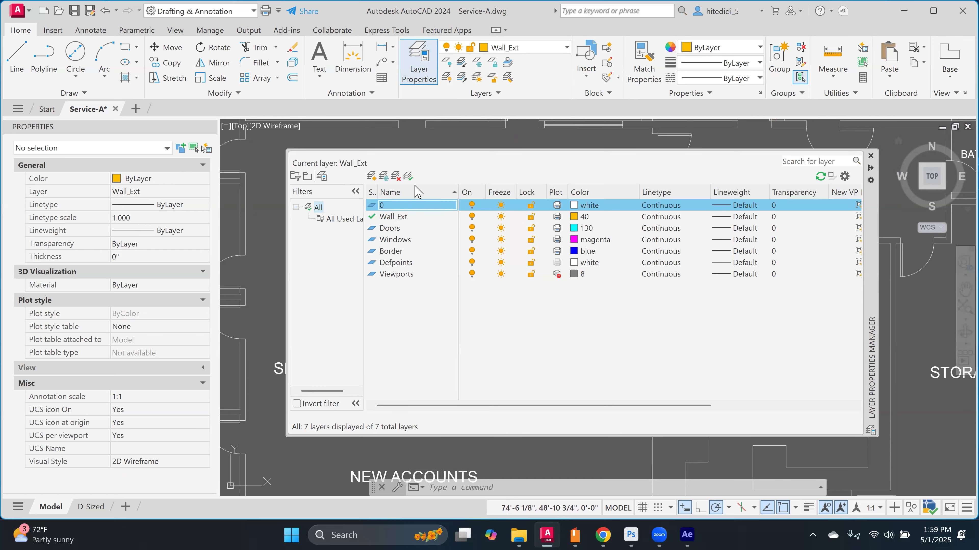
{"action": "left_click", "coordinate": [408, 177]}
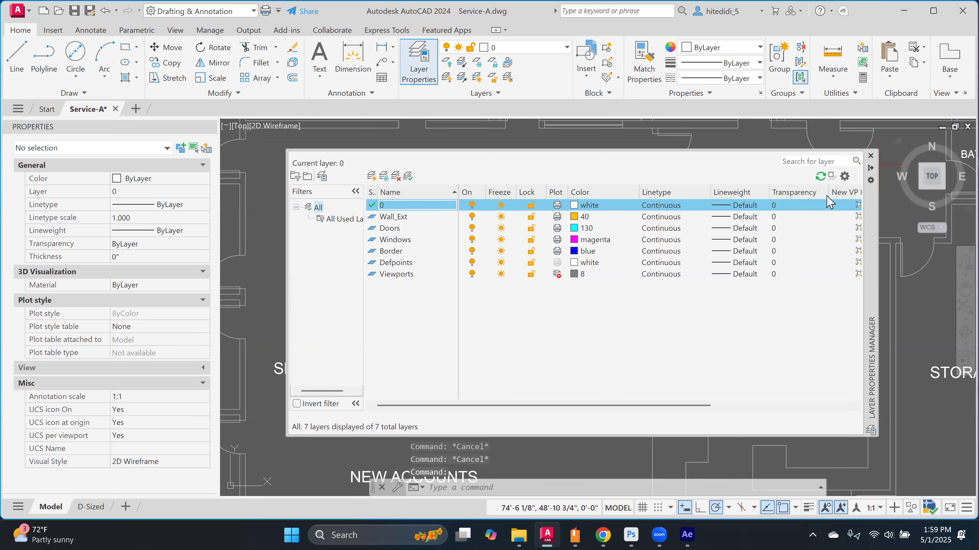
{"action": "left_click", "coordinate": [870, 156]}
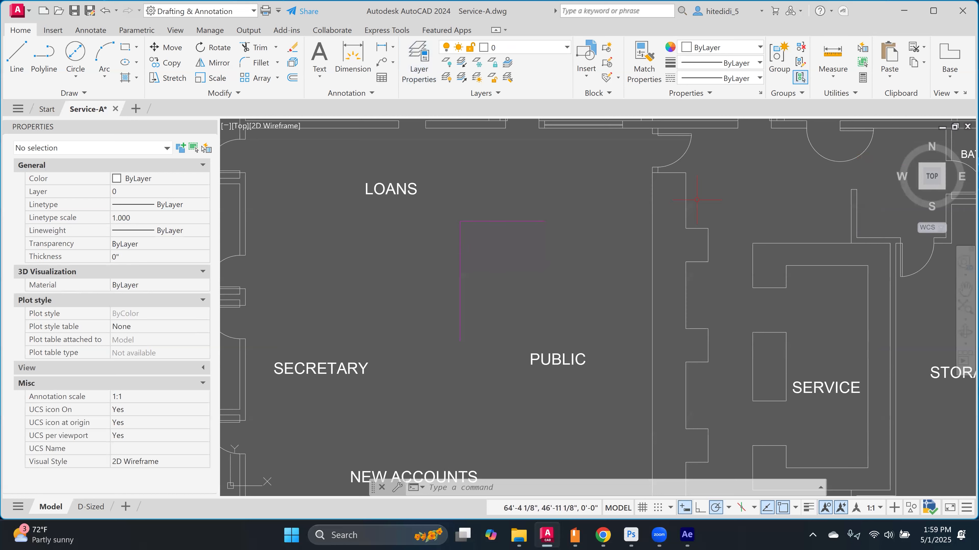
Step: Erase the two corner lines above the PUBLIC label
{"action": "left_click", "coordinate": [547, 267]}
{"action": "left_click", "coordinate": [438, 205]}
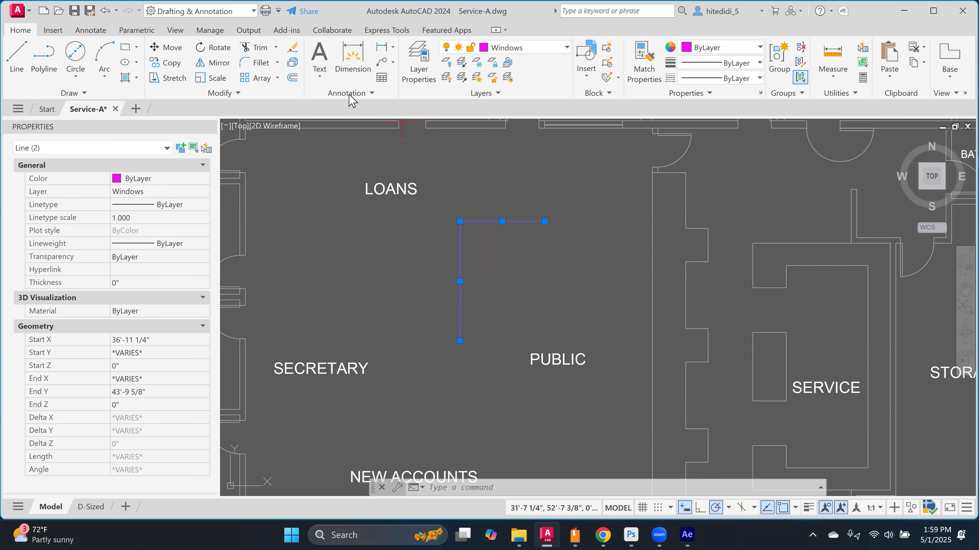
{"action": "left_click", "coordinate": [293, 55]}
Step: Select the exterior wall lines at the building's upper-left corner and the outer wall segment between the two LOAN room windows
{"action": "scroll", "coordinate": [540, 216], "scroll_direction": "down", "scroll_amount": 4}
{"action": "scroll", "coordinate": [356, 156], "scroll_direction": "up", "scroll_amount": 2}
{"action": "middle_click_drag", "start_coordinate": [388, 171], "coordinate": [381, 210]}
{"action": "left_click", "coordinate": [397, 189]}
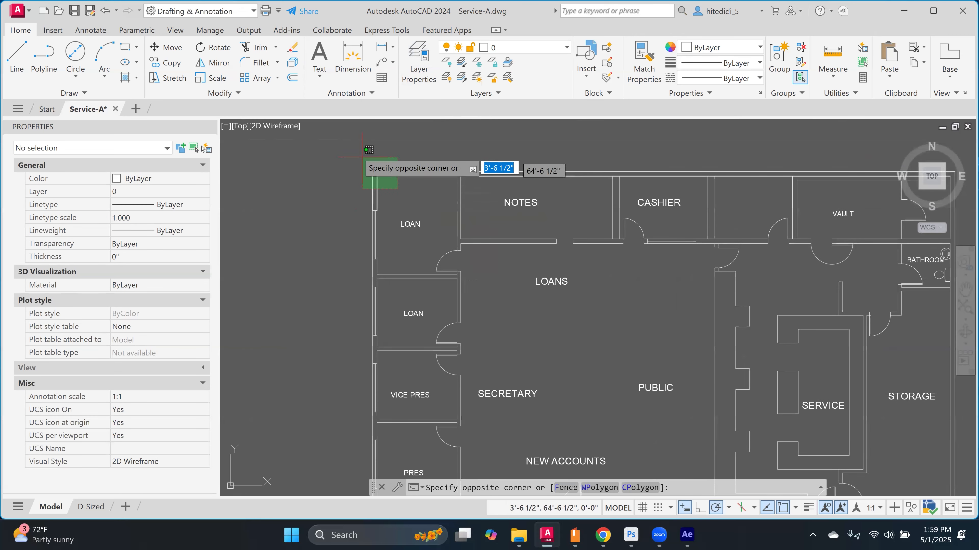
{"action": "left_click", "coordinate": [350, 148]}
{"action": "scroll", "coordinate": [377, 210], "scroll_direction": "up", "scroll_amount": 4}
{"action": "left_click", "coordinate": [316, 221]}
{"action": "left_click", "coordinate": [402, 180]}
{"action": "left_click", "coordinate": [311, 373]}
{"action": "left_click", "coordinate": [382, 335]}
{"action": "left_click", "coordinate": [313, 424]}
{"action": "left_click", "coordinate": [381, 381]}
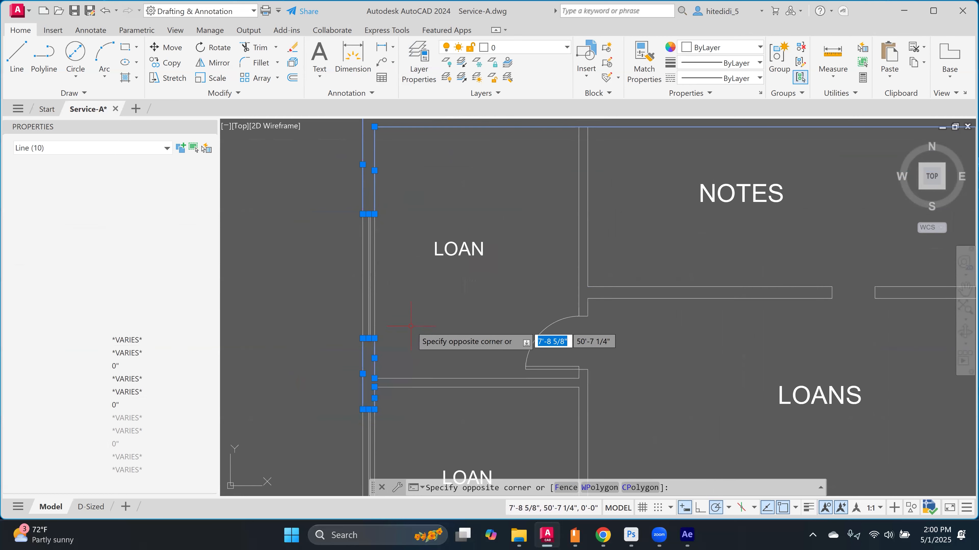
Step: Add the outer wall segments between the lower LOAN, VICE PRES and PRES windows to the selection
{"action": "scroll", "coordinate": [407, 386], "scroll_direction": "down", "scroll_amount": 4}
{"action": "middle_click_drag", "start_coordinate": [407, 387], "coordinate": [404, 183]}
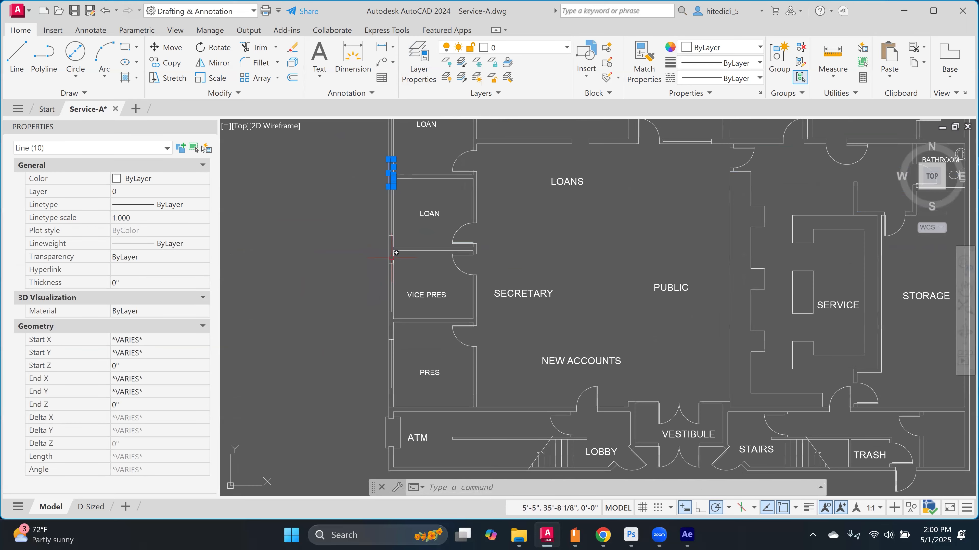
{"action": "scroll", "coordinate": [392, 260], "scroll_direction": "up", "scroll_amount": 2}
{"action": "left_click", "coordinate": [362, 275]}
{"action": "left_click", "coordinate": [414, 213]}
{"action": "left_click", "coordinate": [362, 392]}
{"action": "left_click", "coordinate": [415, 335]}
Step: Add the outer wall lines at the corner between PRES and ATM and the long wall lines above ATM to the selection
{"action": "middle_click_drag", "start_coordinate": [416, 379], "coordinate": [399, 235]}
{"action": "scroll", "coordinate": [382, 369], "scroll_direction": "up", "scroll_amount": 4}
{"action": "left_click", "coordinate": [339, 389]}
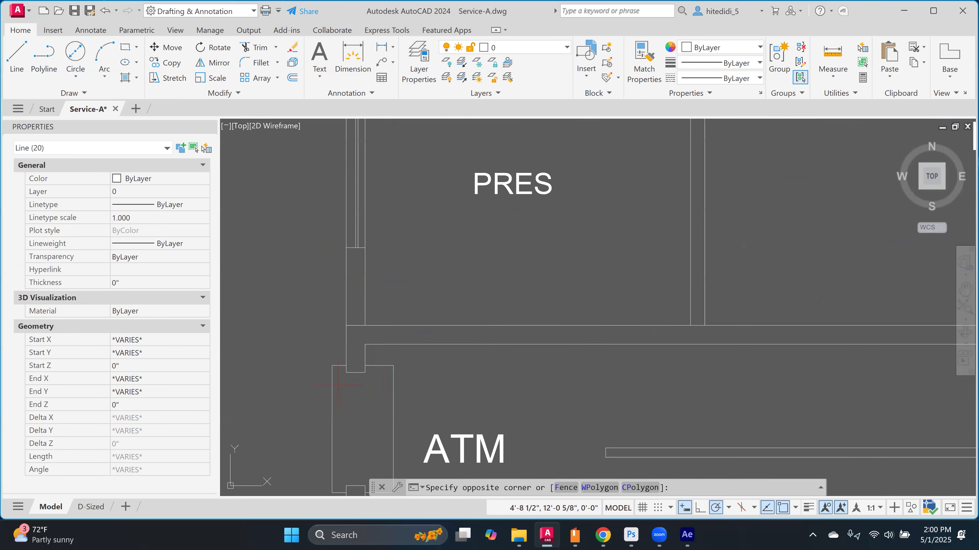
{"action": "left_click", "coordinate": [380, 243]}
{"action": "left_click", "coordinate": [579, 295]}
{"action": "left_click", "coordinate": [518, 359]}
{"action": "scroll", "coordinate": [519, 358], "scroll_direction": "down", "scroll_amount": 4}
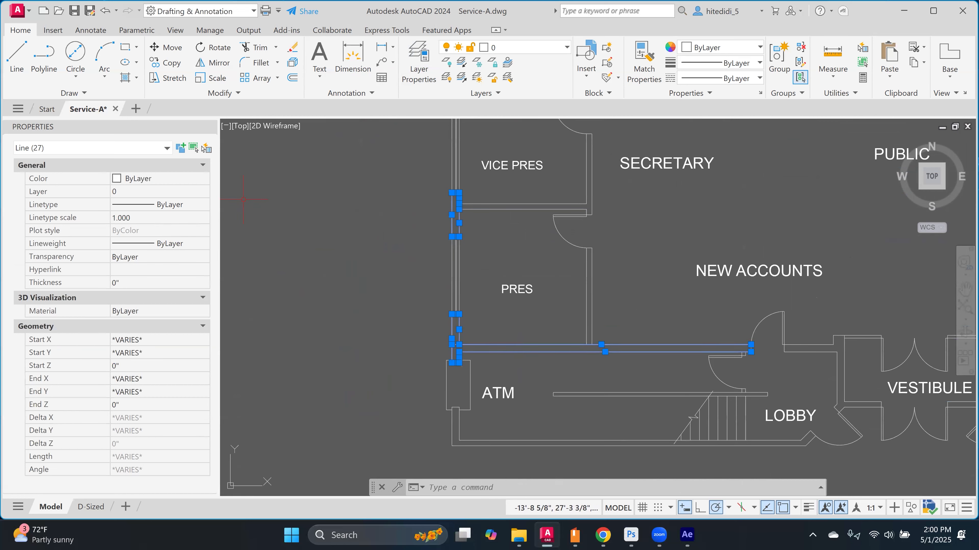
Step: Add the wall end beside the door above LOBBY and the wall lines running from that door around the vestibule's left side
{"action": "scroll", "coordinate": [706, 339], "scroll_direction": "up", "scroll_amount": 8}
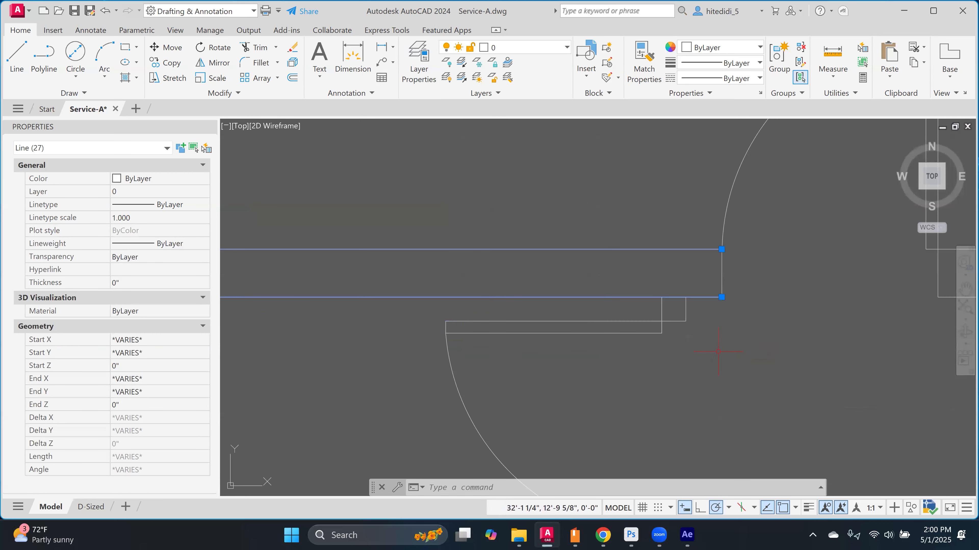
{"action": "left_click", "coordinate": [703, 345]}
{"action": "left_click", "coordinate": [763, 236]}
{"action": "left_click", "coordinate": [778, 343]}
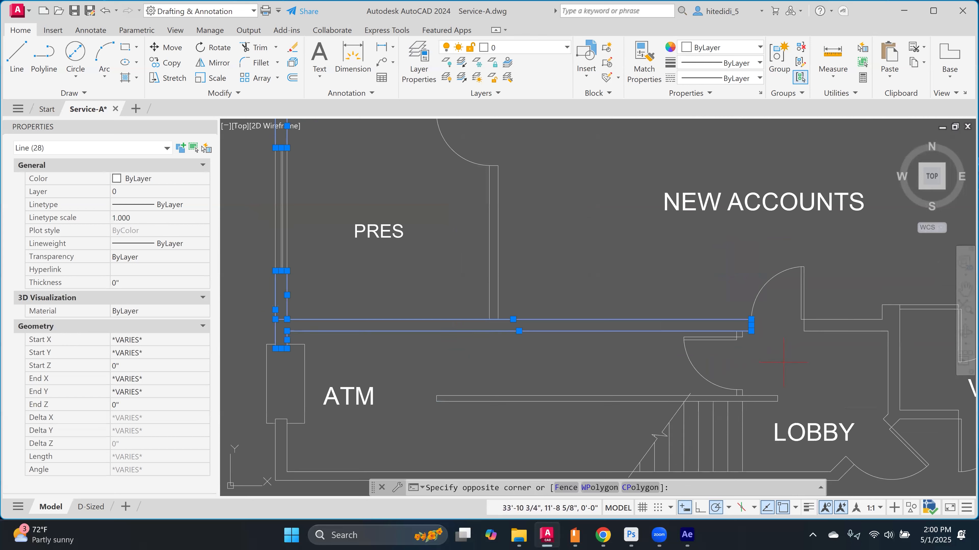
{"action": "left_click", "coordinate": [892, 315]}
{"action": "left_click", "coordinate": [860, 350]}
{"action": "left_click", "coordinate": [837, 297]}
{"action": "left_click", "coordinate": [841, 385]}
{"action": "left_click", "coordinate": [908, 285]}
{"action": "left_click", "coordinate": [898, 349]}
{"action": "left_click", "coordinate": [847, 375]}
Step: Add the outer wall lines below the ATM opening and the bottom wall lines running to LOBBY
{"action": "middle_click_drag", "start_coordinate": [496, 341], "coordinate": [536, 243]}
{"action": "left_click", "coordinate": [300, 403]}
{"action": "left_click", "coordinate": [336, 312]}
{"action": "left_click", "coordinate": [428, 352]}
{"action": "left_click", "coordinate": [409, 398]}
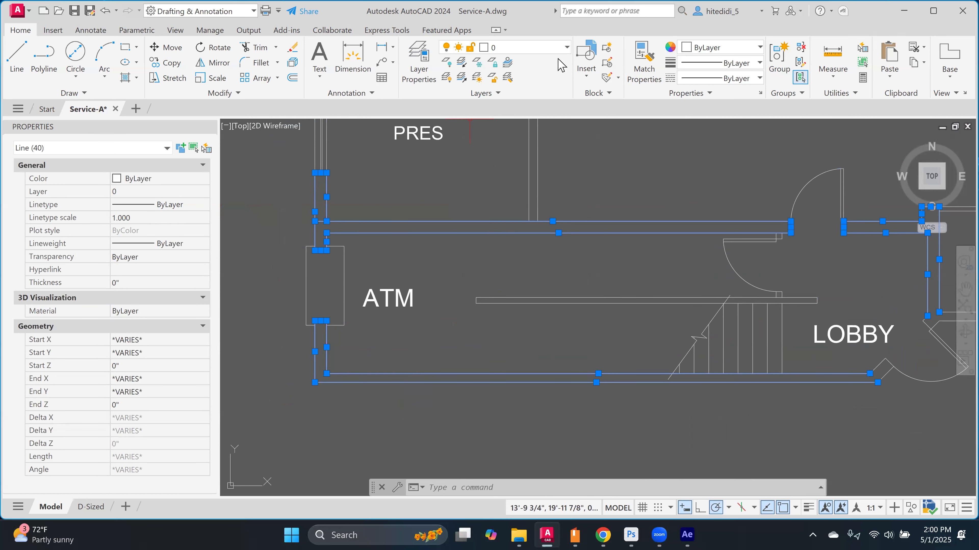
Step: Move the selected wall lines to the Wall_Ext layer and clear the selection
{"action": "left_click", "coordinate": [563, 49]}
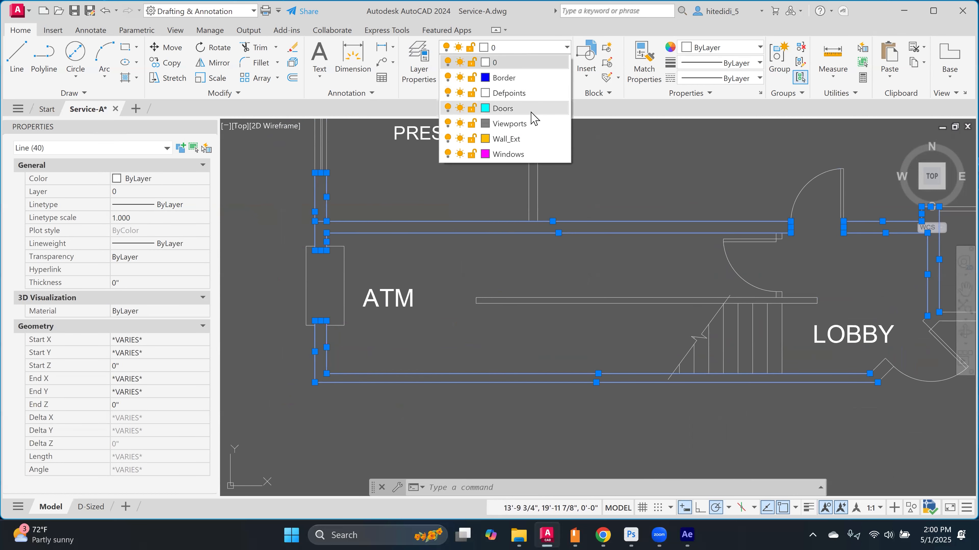
{"action": "left_click", "coordinate": [528, 140]}
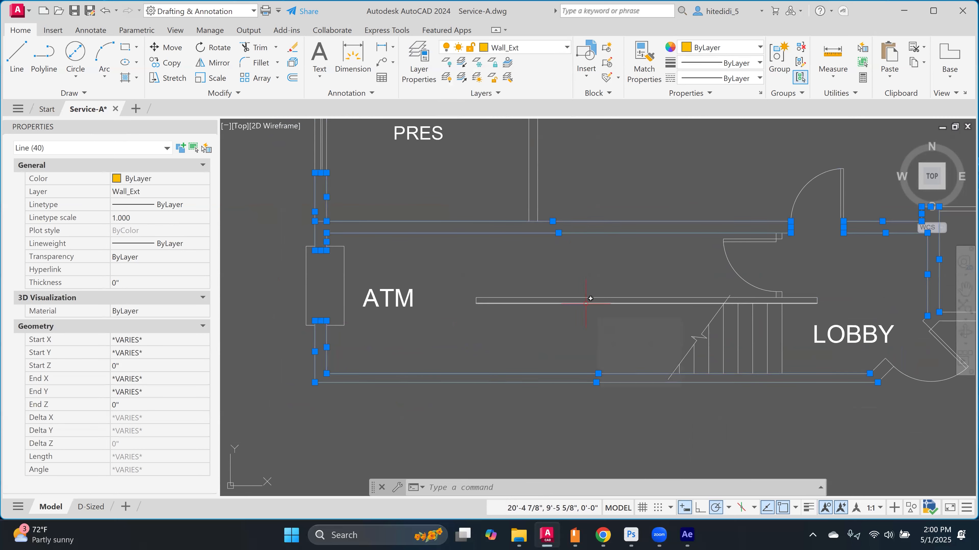
{"action": "key", "text": "Escape"}
{"action": "key", "text": "Escape"}
Step: Select the exterior wall lines on the building's right side beside VAULT, BATHROOM and STORAGE
{"action": "scroll", "coordinate": [590, 302], "scroll_direction": "down", "scroll_amount": 4}
{"action": "middle_click_drag", "start_coordinate": [589, 265], "coordinate": [471, 415]}
{"action": "middle_click_drag", "start_coordinate": [487, 247], "coordinate": [439, 335]}
{"action": "middle_click_drag", "start_coordinate": [675, 264], "coordinate": [481, 252]}
{"action": "scroll", "coordinate": [713, 194], "scroll_direction": "up", "scroll_amount": 2}
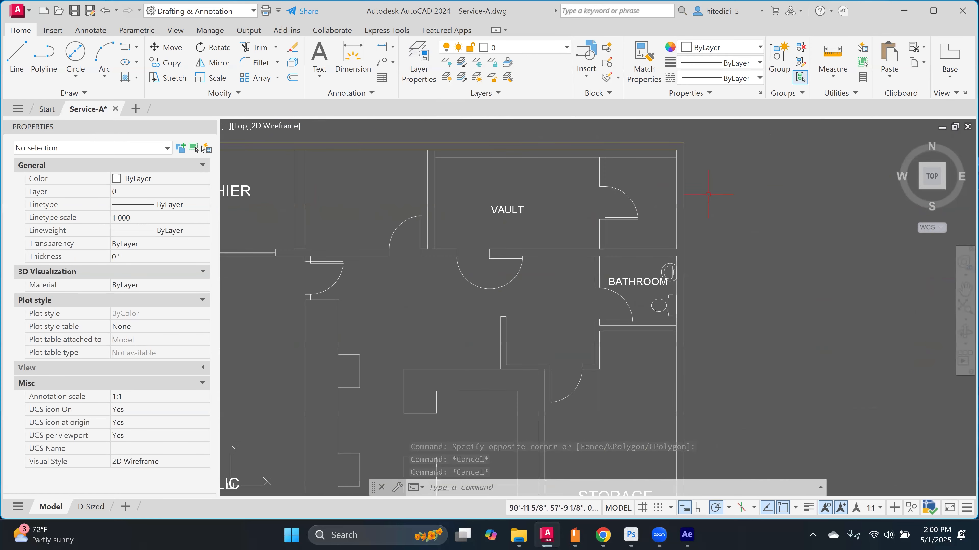
{"action": "left_click", "coordinate": [726, 191]}
{"action": "left_click", "coordinate": [662, 198]}
{"action": "middle_click_drag", "start_coordinate": [715, 325], "coordinate": [714, 198]}
{"action": "scroll", "coordinate": [691, 194], "scroll_direction": "up", "scroll_amount": 4}
{"action": "left_click", "coordinate": [648, 194]}
{"action": "scroll", "coordinate": [699, 330], "scroll_direction": "down", "scroll_amount": 5}
Step: Add the wall lines at the building's lower-right corner and the wall end beside the exterior door near TRASH
{"action": "middle_click_drag", "start_coordinate": [703, 331], "coordinate": [717, 115]}
{"action": "scroll", "coordinate": [703, 330], "scroll_direction": "up", "scroll_amount": 4}
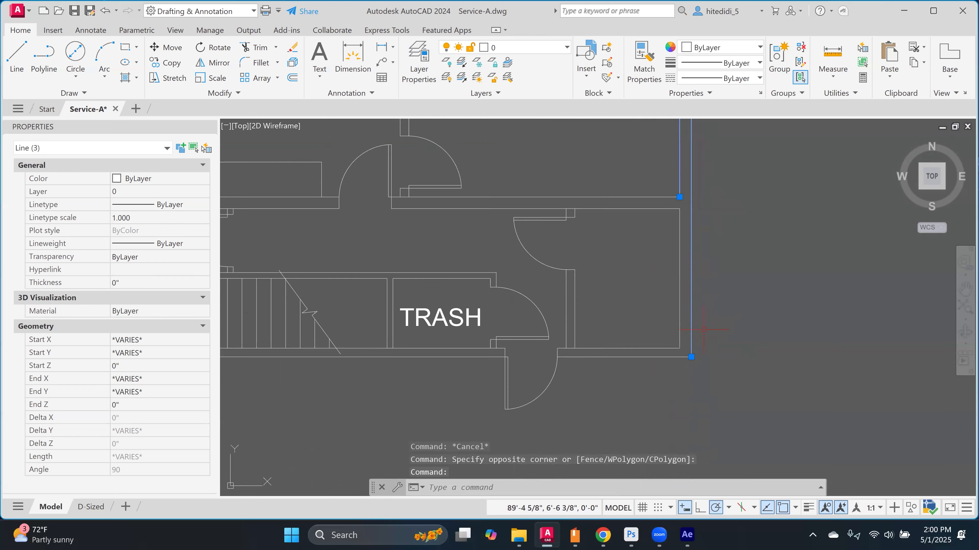
{"action": "left_click", "coordinate": [721, 330]}
{"action": "left_click", "coordinate": [651, 367]}
{"action": "scroll", "coordinate": [542, 351], "scroll_direction": "up", "scroll_amount": 2}
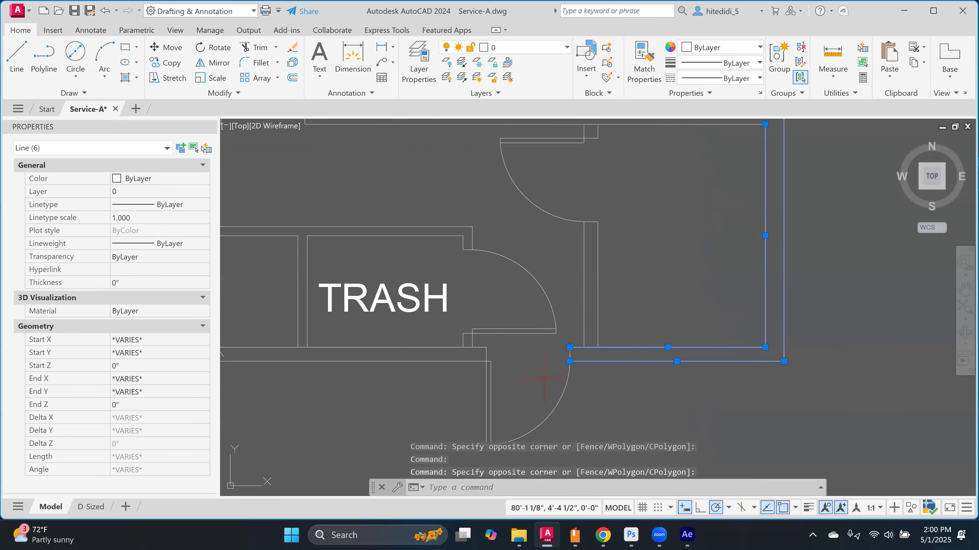
{"action": "left_click", "coordinate": [545, 378]}
{"action": "left_click", "coordinate": [575, 344]}
Step: Add the wall end on the TRASH side of the exterior door and the bottom wall lines below TRASH and STAIRS
{"action": "left_click", "coordinate": [476, 368]}
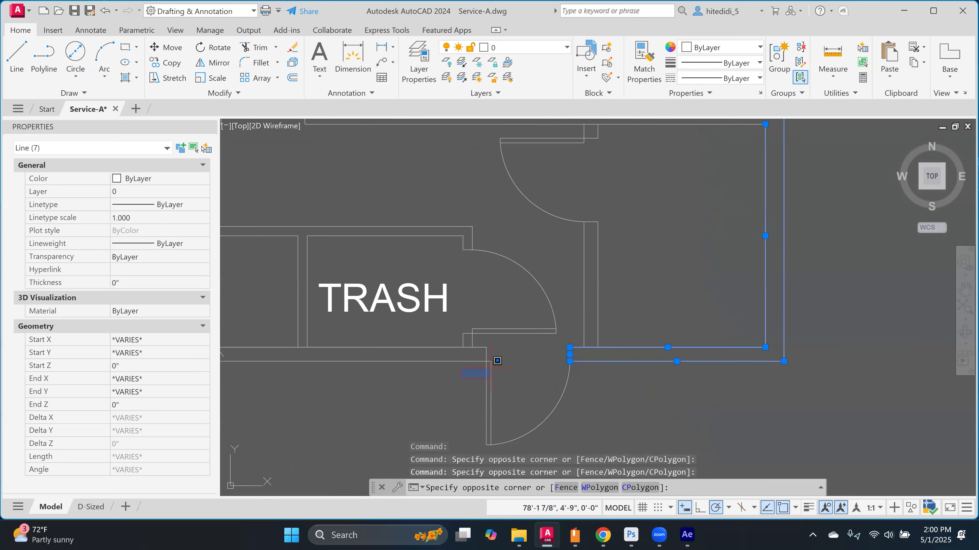
{"action": "left_click", "coordinate": [517, 344]}
{"action": "left_click", "coordinate": [426, 377]}
{"action": "left_click", "coordinate": [402, 338]}
Step: Add the angled wall end lines below STAIRS to the selection
{"action": "scroll", "coordinate": [426, 388], "scroll_direction": "down", "scroll_amount": 2}
{"action": "middle_click_drag", "start_coordinate": [425, 387], "coordinate": [818, 340]}
{"action": "scroll", "coordinate": [517, 347], "scroll_direction": "up", "scroll_amount": 4}
{"action": "left_click", "coordinate": [407, 348]}
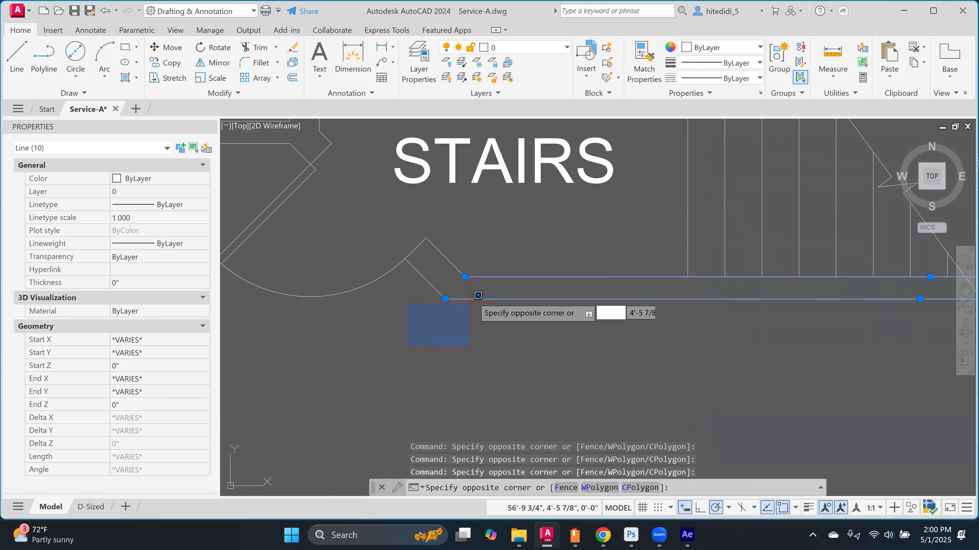
{"action": "left_click", "coordinate": [534, 211]}
{"action": "left_click", "coordinate": [389, 341]}
{"action": "left_click", "coordinate": [497, 219]}
Step: Add the wall lines between VESTIBULE and STAIRS, their angled corner lines and the wall lines above STAIRS
{"action": "mouse_move", "coordinate": [485, 230]}
{"action": "middle_mouse_down"}
{"action": "mouse_move", "coordinate": [578, 304]}
{"action": "mouse_move", "coordinate": [721, 378]}
{"action": "middle_mouse_up"}
{"action": "scroll", "coordinate": [449, 332], "scroll_direction": "down", "scroll_amount": 4}
{"action": "middle_click_drag", "start_coordinate": [449, 331], "coordinate": [555, 359]}
{"action": "scroll", "coordinate": [582, 362], "scroll_direction": "up", "scroll_amount": 3}
{"action": "left_click", "coordinate": [552, 358]}
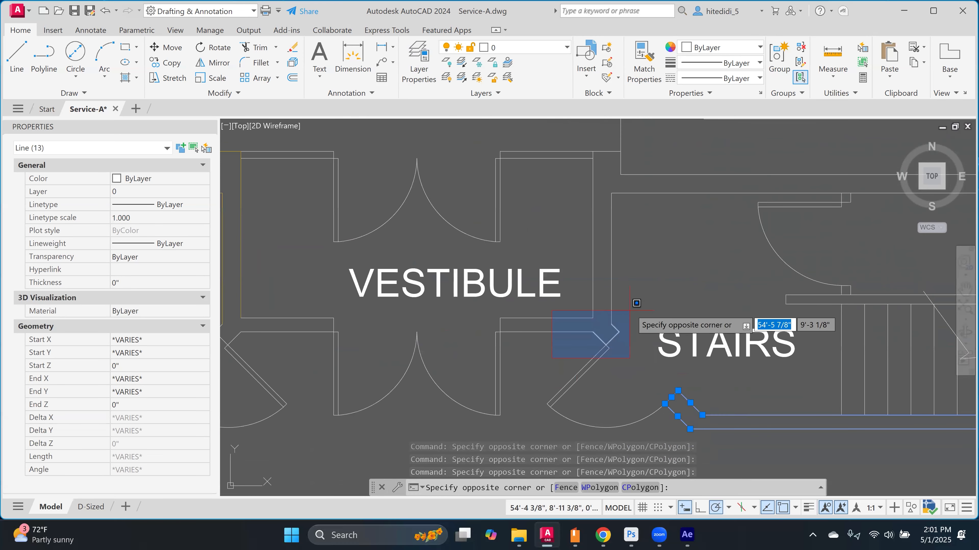
{"action": "left_click", "coordinate": [632, 296]}
{"action": "left_click", "coordinate": [643, 267]}
{"action": "left_click", "coordinate": [568, 270]}
{"action": "left_click", "coordinate": [658, 253]}
{"action": "left_click", "coordinate": [585, 168]}
{"action": "left_click", "coordinate": [597, 145]}
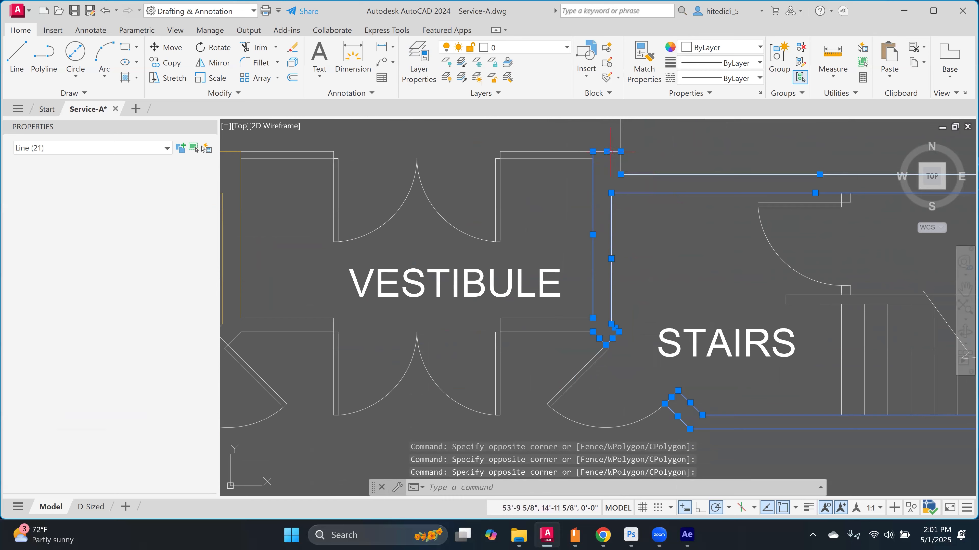
Step: Add the vestibule's lower wall lines right of the entrance doors, including the wall end at the door
{"action": "left_click", "coordinate": [539, 347]}
{"action": "left_click", "coordinate": [500, 318]}
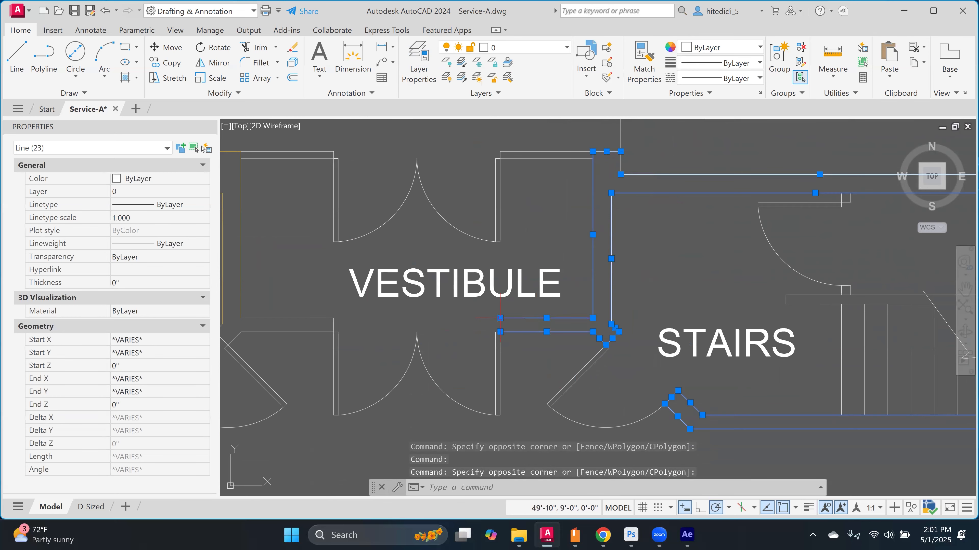
{"action": "left_click", "coordinate": [489, 313]}
{"action": "left_click", "coordinate": [520, 339]}
Step: Add the short angled wall corner lines between LOBBY and VESTIBULE to the selection
{"action": "middle_click_drag", "start_coordinate": [470, 356], "coordinate": [617, 378]}
{"action": "left_click", "coordinate": [346, 324]}
{"action": "left_click", "coordinate": [405, 361]}
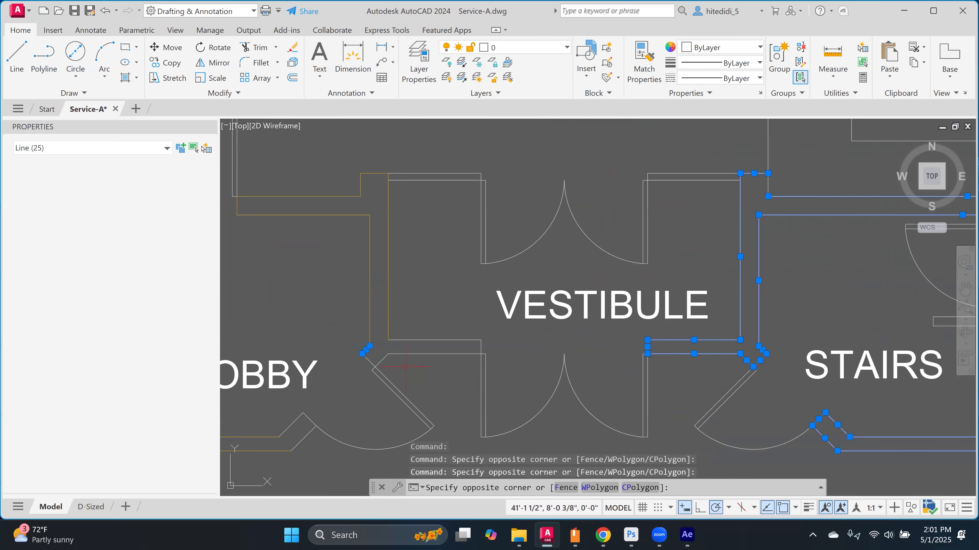
{"action": "left_click", "coordinate": [353, 324]}
{"action": "left_click", "coordinate": [406, 369]}
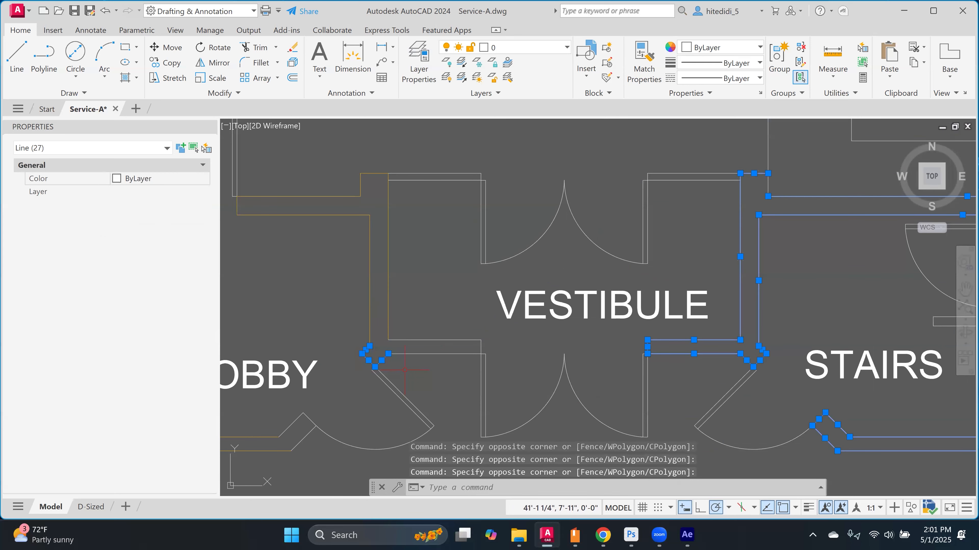
Step: Add the vestibule's lower wall lines left of the entrance doors and the angled wall end below LOBBY
{"action": "left_click", "coordinate": [464, 324]}
{"action": "left_click", "coordinate": [440, 371]}
{"action": "left_click", "coordinate": [463, 365]}
{"action": "left_click", "coordinate": [502, 327]}
{"action": "left_click", "coordinate": [264, 454]}
{"action": "left_click", "coordinate": [327, 401]}
Step: Add both wall ends at the door between SERVICE and the stair hall and the wall lines from that door to the right exterior wall
{"action": "scroll", "coordinate": [338, 384], "scroll_direction": "down", "scroll_amount": 2}
{"action": "middle_click_drag", "start_coordinate": [631, 307], "coordinate": [402, 324]}
{"action": "scroll", "coordinate": [602, 298], "scroll_direction": "up", "scroll_amount": 2}
{"action": "left_click", "coordinate": [614, 317]}
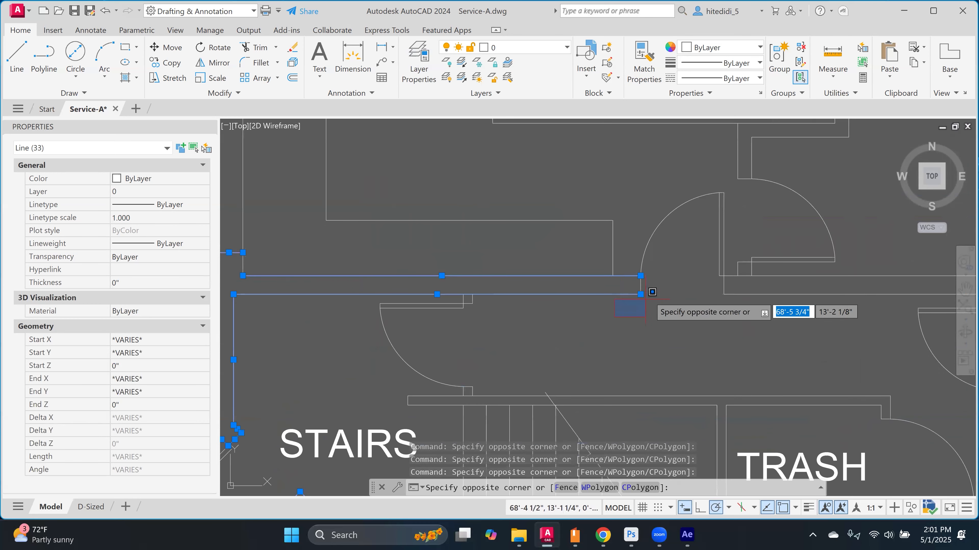
{"action": "left_click", "coordinate": [645, 300]}
{"action": "middle_click_drag", "start_coordinate": [688, 337], "coordinate": [383, 364]}
{"action": "left_click", "coordinate": [389, 354]}
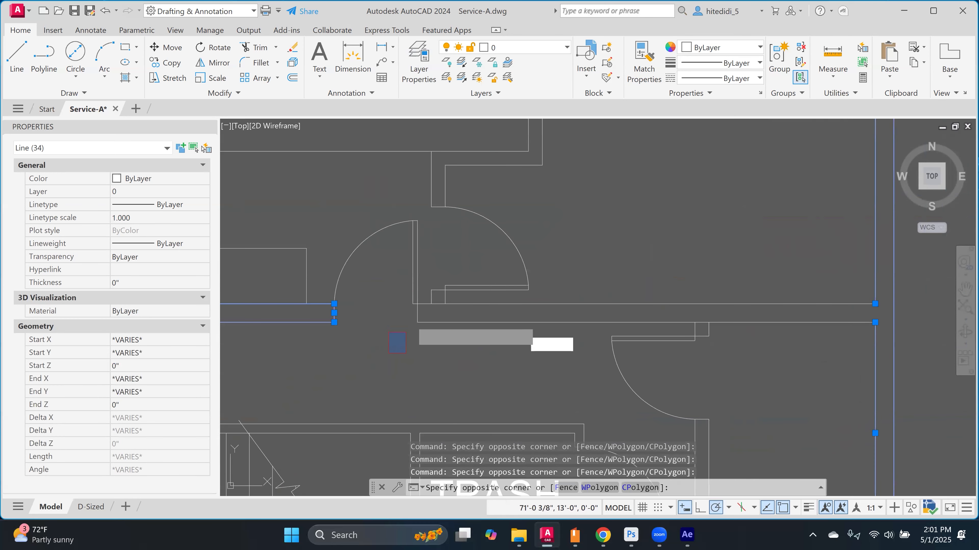
{"action": "left_click", "coordinate": [420, 301]}
{"action": "left_click", "coordinate": [522, 326]}
{"action": "left_click", "coordinate": [508, 299]}
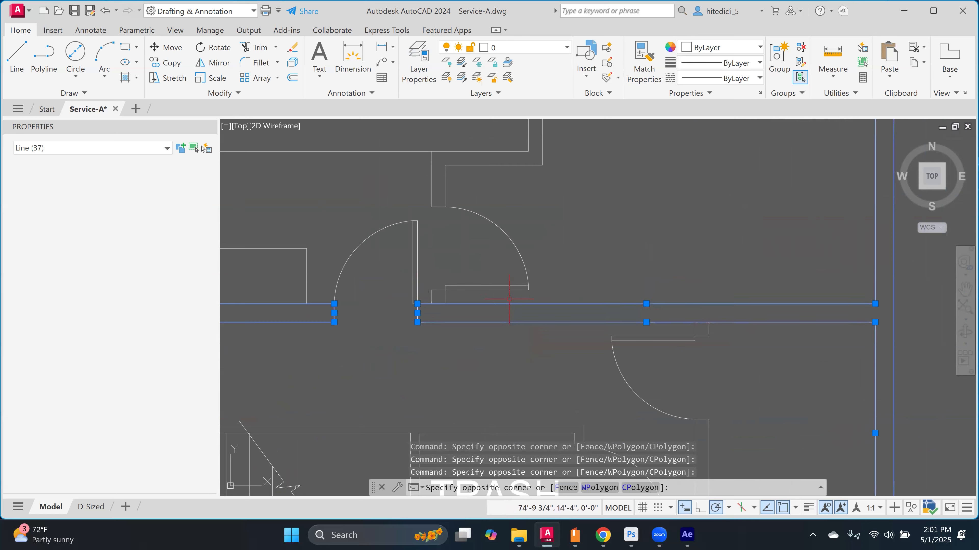
Step: Assign the selected right-side and vestibule wall lines to the Wall_Ext layer and deselect them
{"action": "scroll", "coordinate": [587, 328], "scroll_direction": "down", "scroll_amount": 2}
{"action": "left_click", "coordinate": [515, 52]}
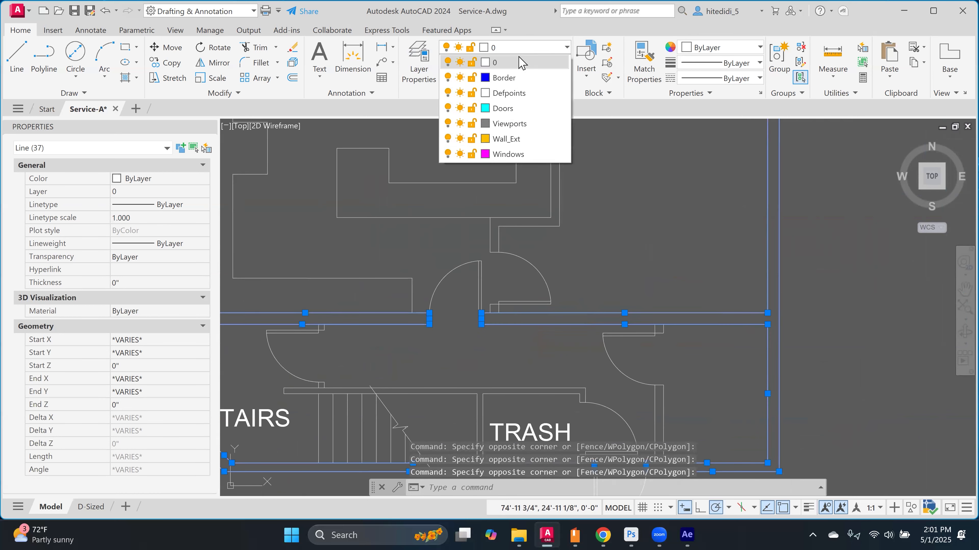
{"action": "left_click", "coordinate": [503, 140]}
{"action": "scroll", "coordinate": [681, 216], "scroll_direction": "down", "scroll_amount": 3}
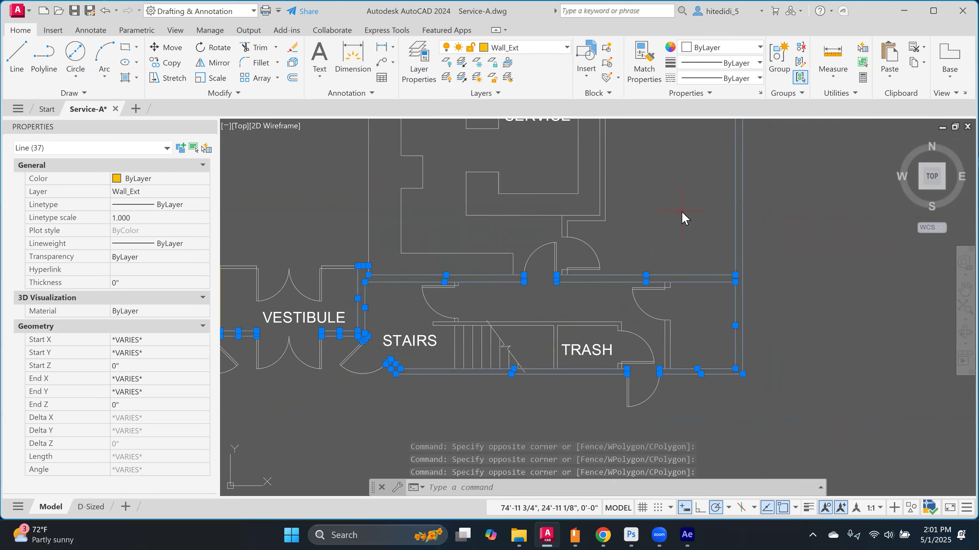
{"action": "key", "text": "Escape"}
{"action": "key", "text": "Escape"}
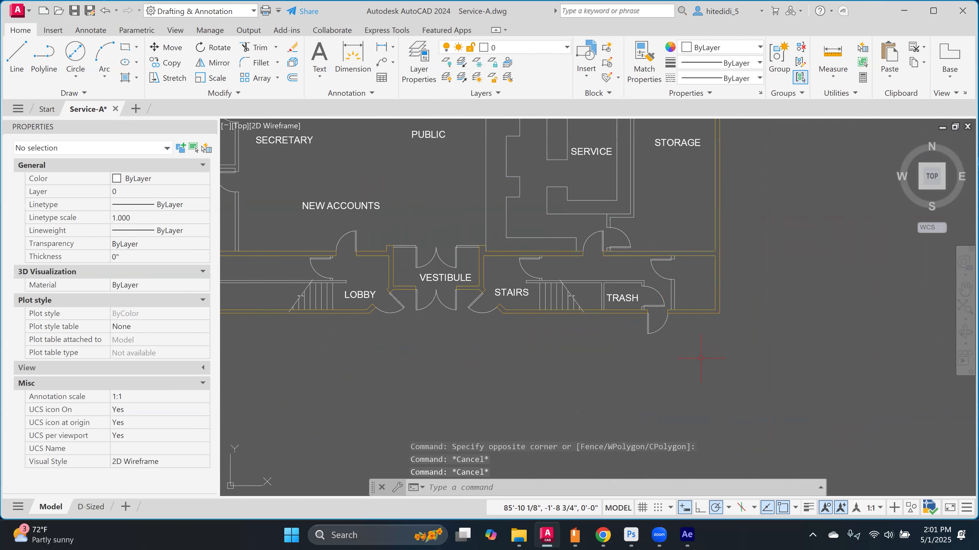
Step: Select the four window blocks in the left exterior wall and the window block below CASHIER
{"action": "scroll", "coordinate": [523, 329], "scroll_direction": "down", "scroll_amount": 2}
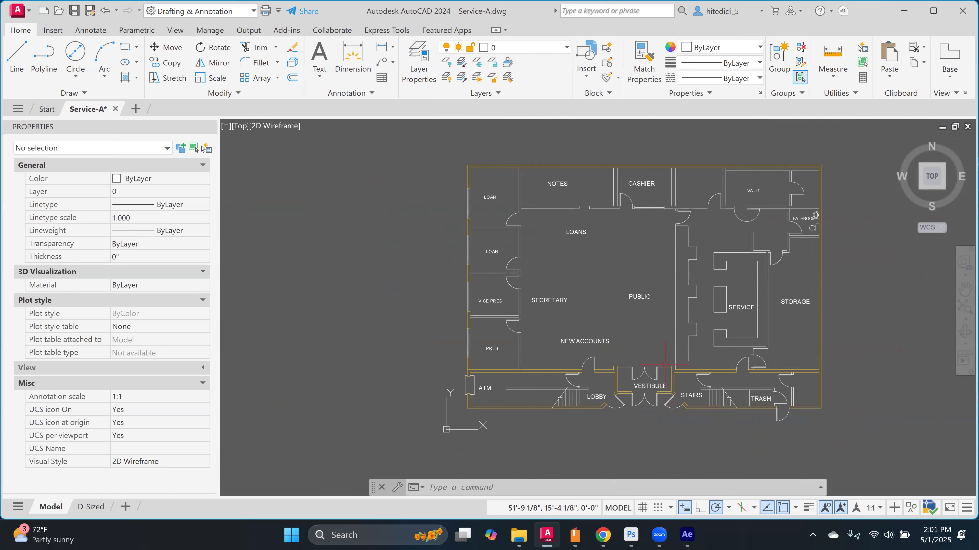
{"action": "left_click", "coordinate": [469, 203]}
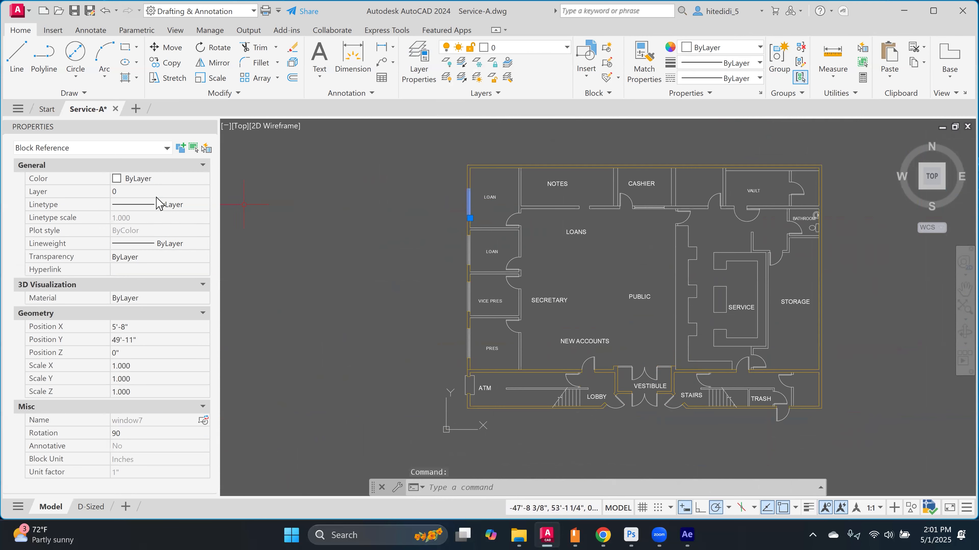
{"action": "left_click", "coordinate": [466, 253]}
{"action": "left_click", "coordinate": [469, 297]}
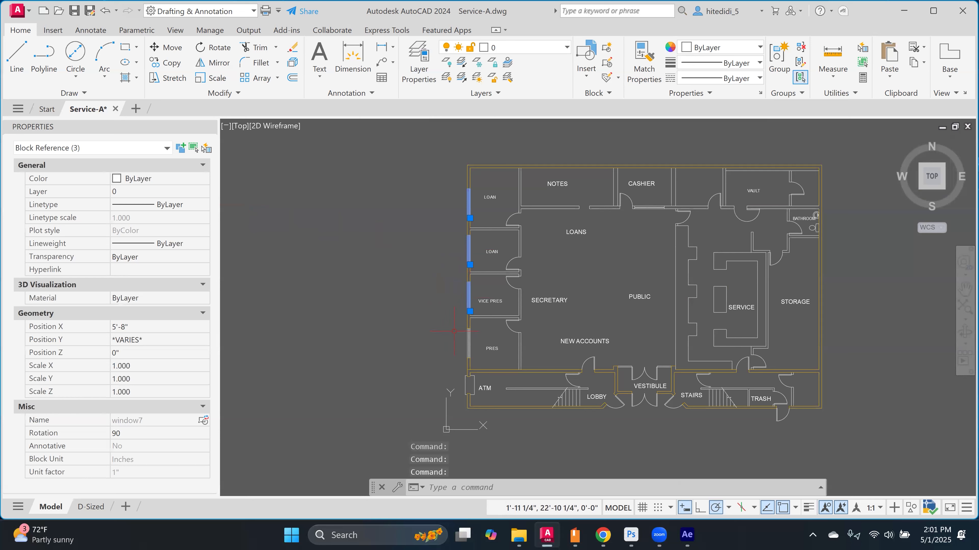
{"action": "left_click", "coordinate": [470, 339]}
{"action": "left_click", "coordinate": [651, 202]}
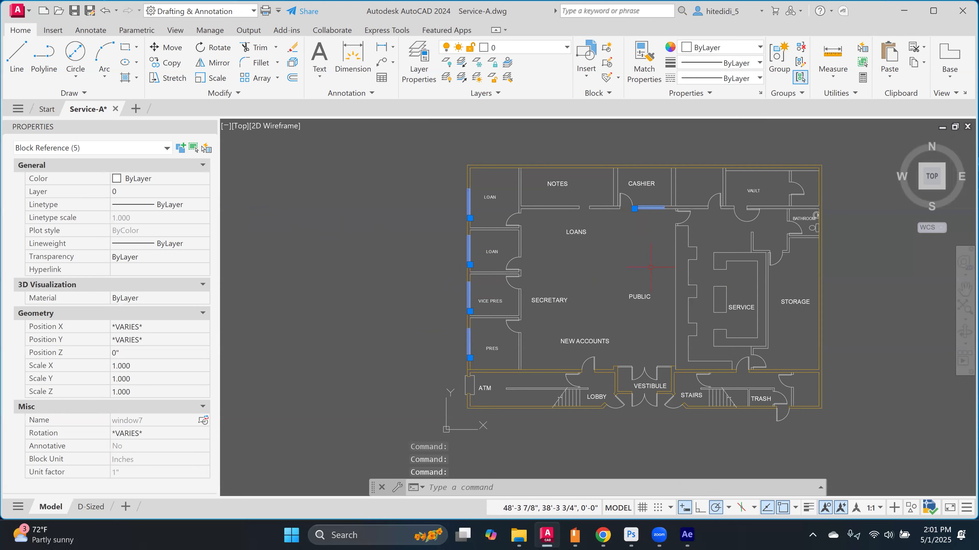
Step: Move the selected window blocks to the Windows layer and clear the selection
{"action": "left_click", "coordinate": [541, 47]}
{"action": "left_click", "coordinate": [509, 154]}
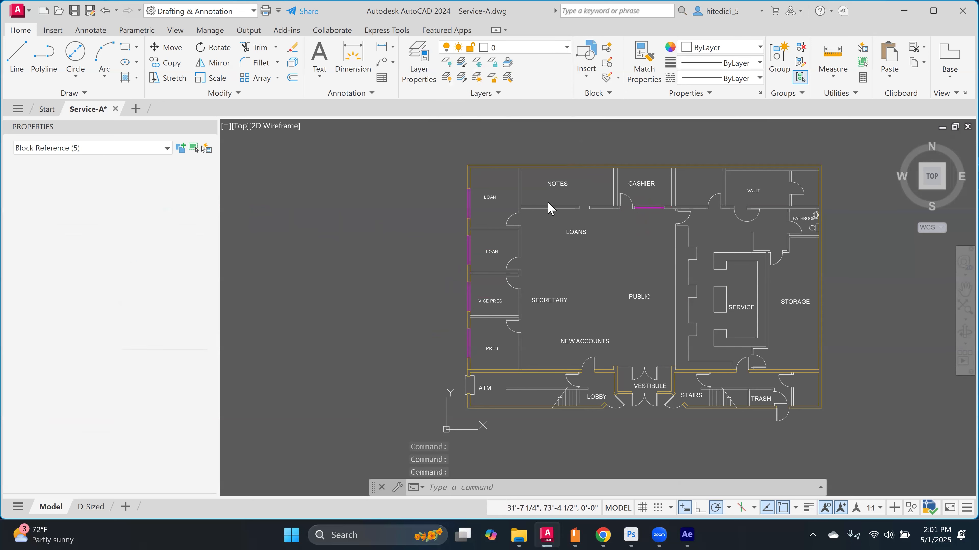
{"action": "key", "text": "Escape"}
{"action": "key", "text": "Escape"}
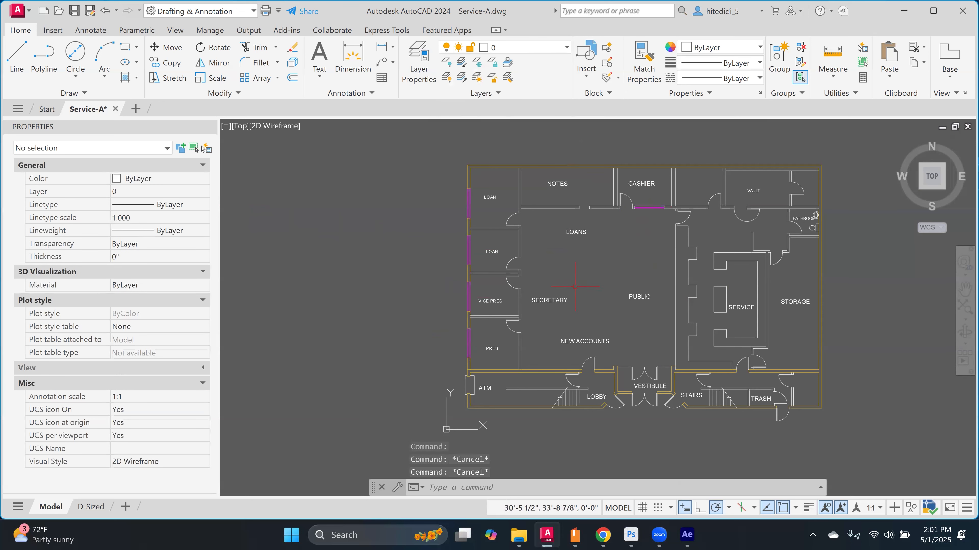
Step: Select the four office door blocks at the two LOAN rooms, VICE PRES and PRES
{"action": "scroll", "coordinate": [581, 285], "scroll_direction": "up", "scroll_amount": 2}
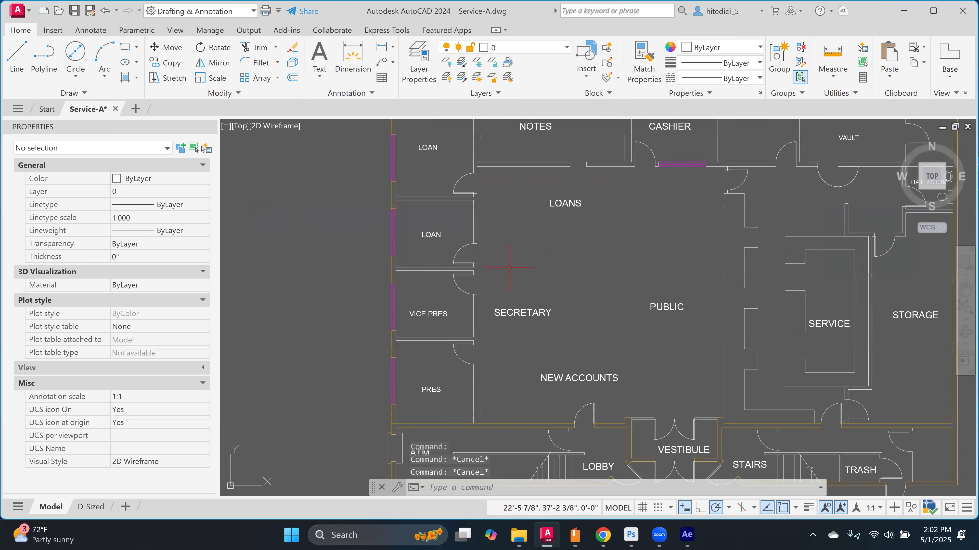
{"action": "left_click", "coordinate": [455, 179]}
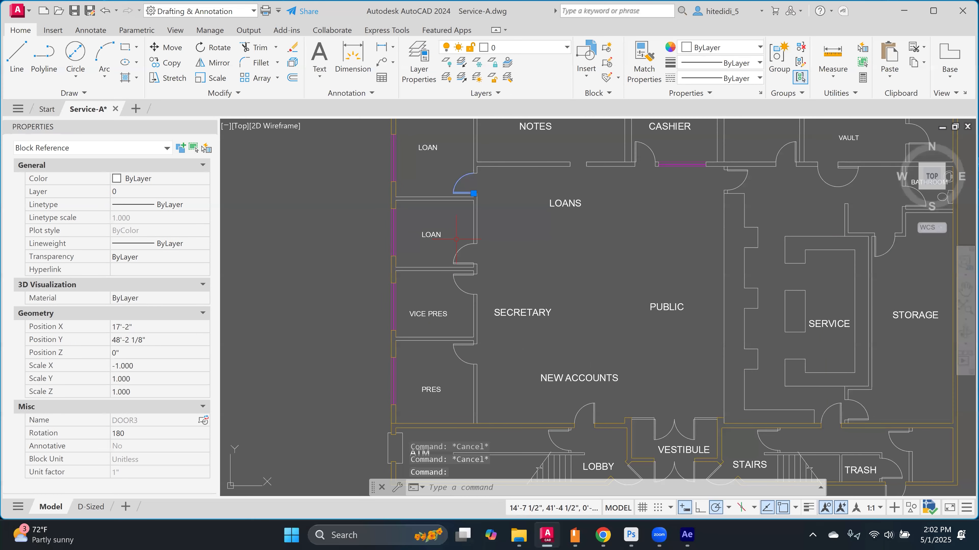
{"action": "left_click", "coordinate": [456, 253]}
{"action": "left_click", "coordinate": [439, 245]}
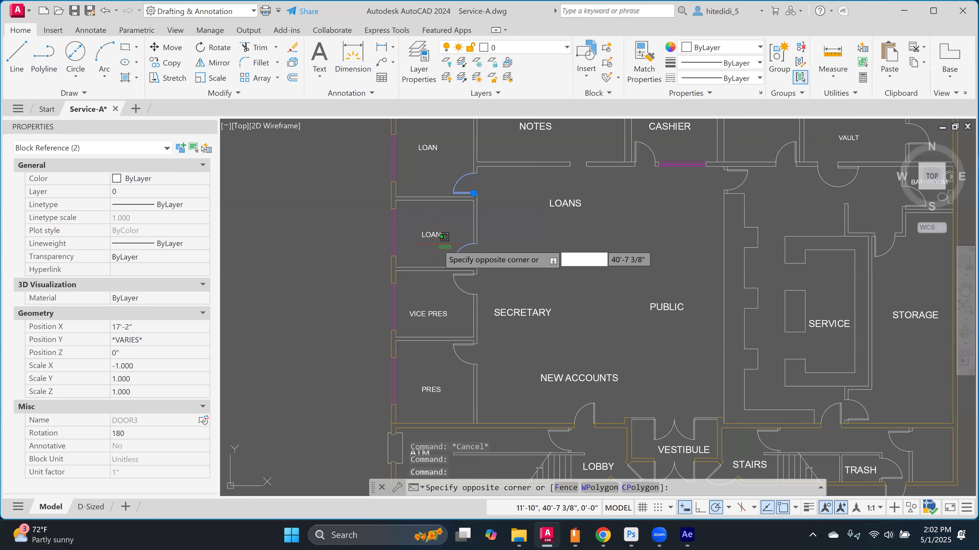
{"action": "left_click", "coordinate": [439, 245]}
{"action": "left_click", "coordinate": [469, 287]}
{"action": "left_click", "coordinate": [456, 358]}
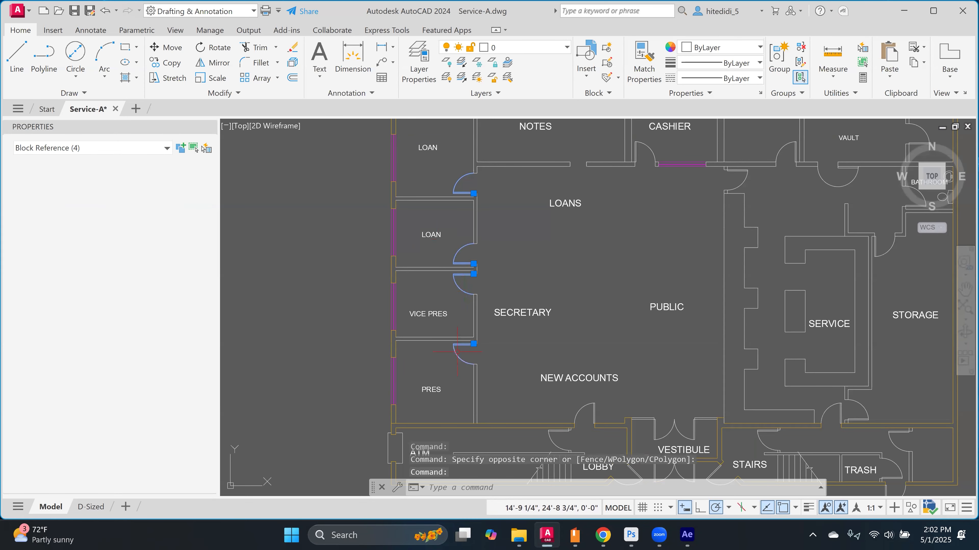
Step: Add the doors at CASHIER, the room beside it and the VAULT closet, plus the vault entrance door's swing and leaf, to the selection
{"action": "middle_click_drag", "start_coordinate": [642, 274], "coordinate": [521, 332]}
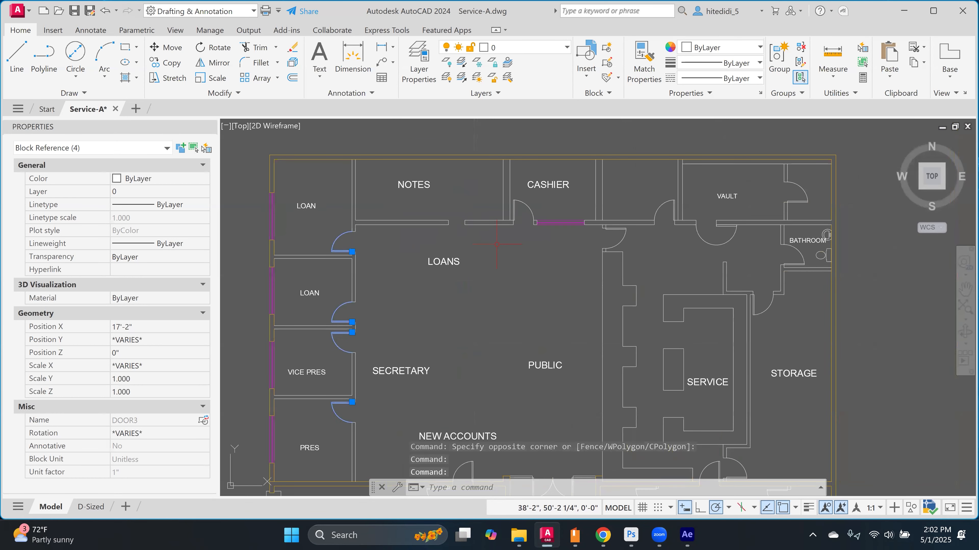
{"action": "left_click", "coordinate": [521, 201]}
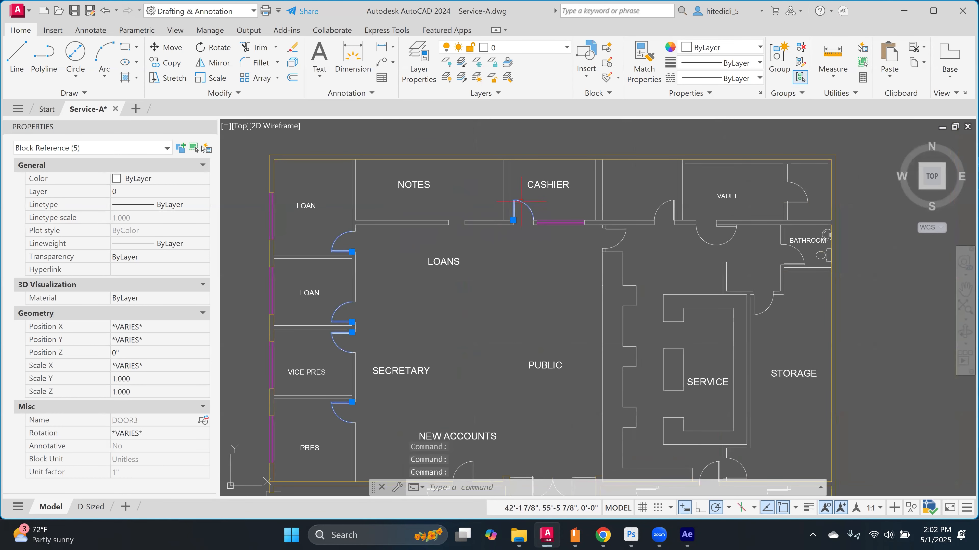
{"action": "left_click", "coordinate": [666, 204]}
{"action": "left_click", "coordinate": [795, 185]}
{"action": "scroll", "coordinate": [748, 227], "scroll_direction": "up", "scroll_amount": 6}
{"action": "left_click", "coordinate": [667, 223]}
{"action": "left_click", "coordinate": [714, 296]}
{"action": "left_click", "coordinate": [621, 284]}
Step: Add the BATHROOM door, the door leading to STORAGE and the door at the upper end of the PUBLIC–SERVICE wall to the selection
{"action": "scroll", "coordinate": [564, 297], "scroll_direction": "down", "scroll_amount": 2}
{"action": "scroll", "coordinate": [564, 297], "scroll_direction": "down", "scroll_amount": 2}
{"action": "left_click", "coordinate": [711, 309]}
{"action": "left_click", "coordinate": [671, 396]}
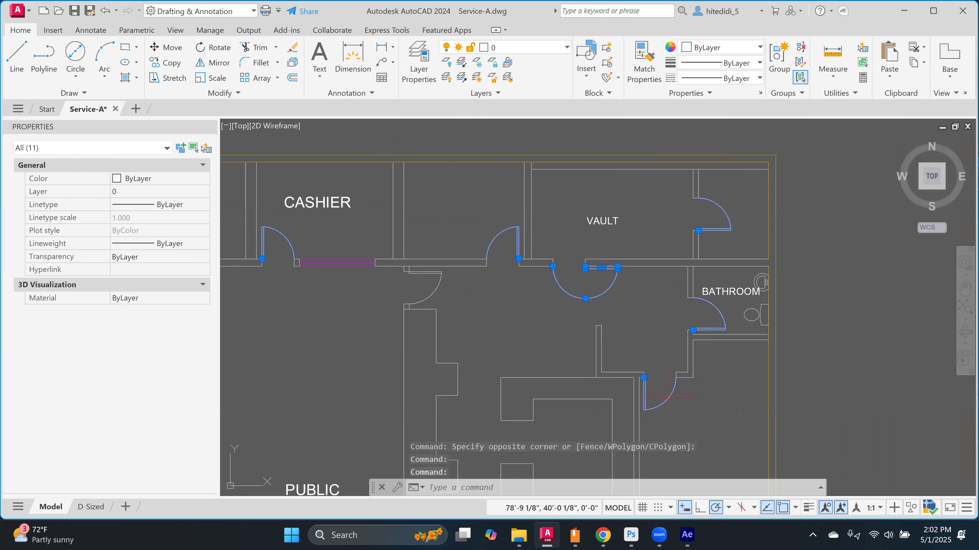
{"action": "left_click", "coordinate": [442, 279]}
{"action": "left_click", "coordinate": [421, 294]}
{"action": "left_click", "coordinate": [453, 297]}
{"action": "left_click", "coordinate": [432, 289]}
Step: Add the two adjoining doors below SERVICE and the two doors inside the stair hall near STAIRS and TRASH to the selection
{"action": "middle_click_drag", "start_coordinate": [495, 307], "coordinate": [578, 131]}
{"action": "middle_click_drag", "start_coordinate": [505, 330], "coordinate": [594, 191]}
{"action": "left_click", "coordinate": [799, 345]}
{"action": "left_click", "coordinate": [746, 335]}
{"action": "left_click", "coordinate": [860, 394]}
{"action": "left_click", "coordinate": [839, 384]}
{"action": "left_click", "coordinate": [652, 386]}
{"action": "left_click", "coordinate": [637, 394]}
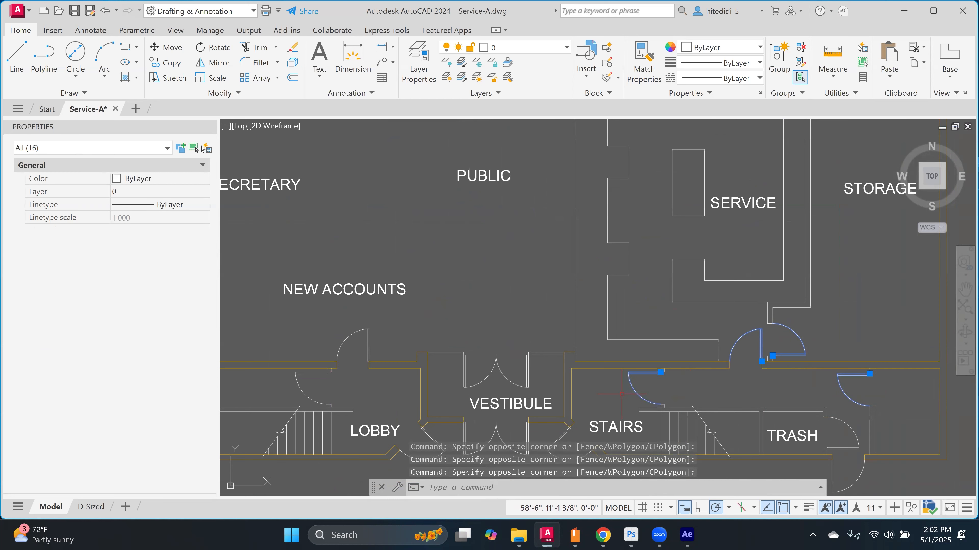
Step: Add the inner VESTIBULE double doors and the two doors above LOBBY to the selection
{"action": "left_click", "coordinate": [529, 371]}
{"action": "left_click", "coordinate": [473, 374]}
{"action": "left_click", "coordinate": [362, 333]}
{"action": "left_click", "coordinate": [350, 381]}
{"action": "left_click", "coordinate": [300, 395]}
Step: Add the outer VESTIBULE double doors, the two angled entrance doors and both doors at TRASH to the selection
{"action": "middle_click_drag", "start_coordinate": [459, 379], "coordinate": [448, 253]}
{"action": "left_click", "coordinate": [584, 392]}
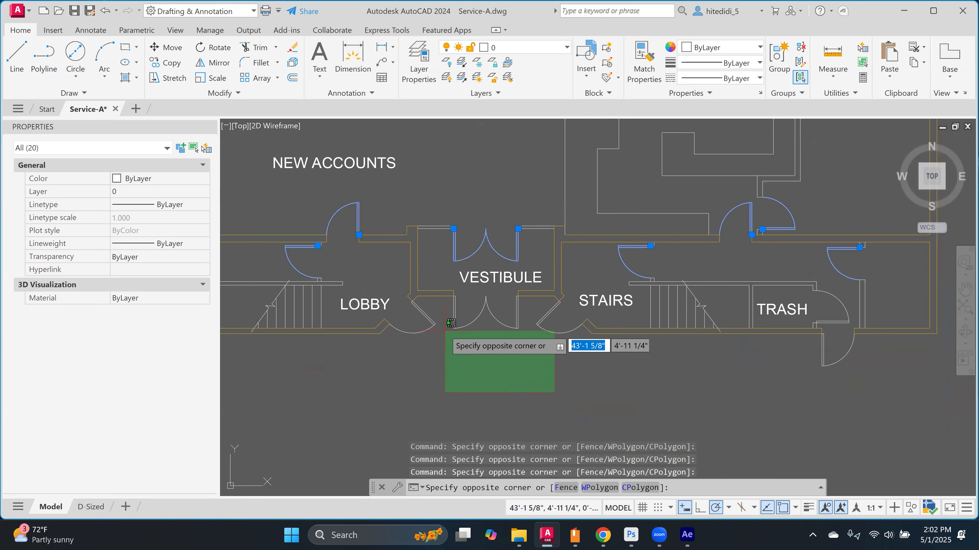
{"action": "left_click", "coordinate": [391, 294]}
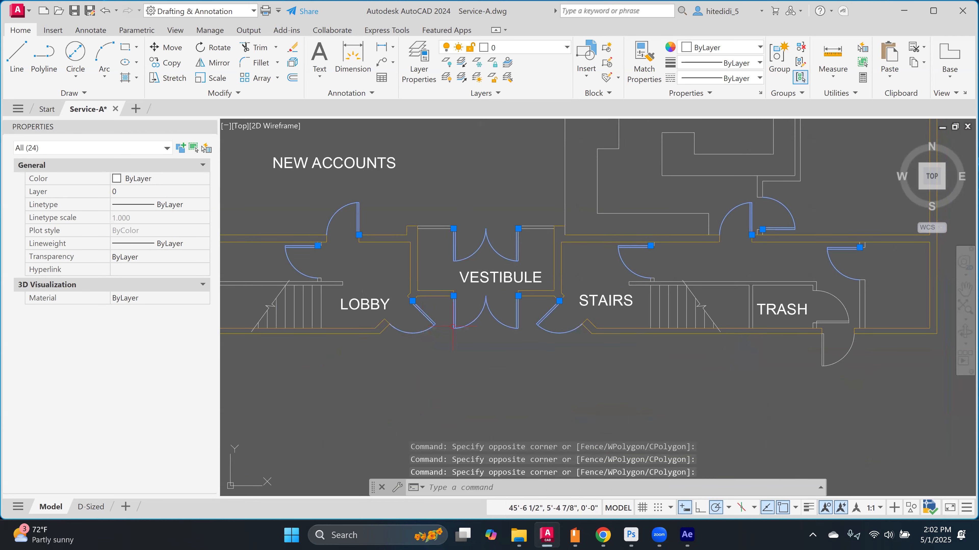
{"action": "left_click", "coordinate": [826, 295]}
{"action": "left_click", "coordinate": [800, 394]}
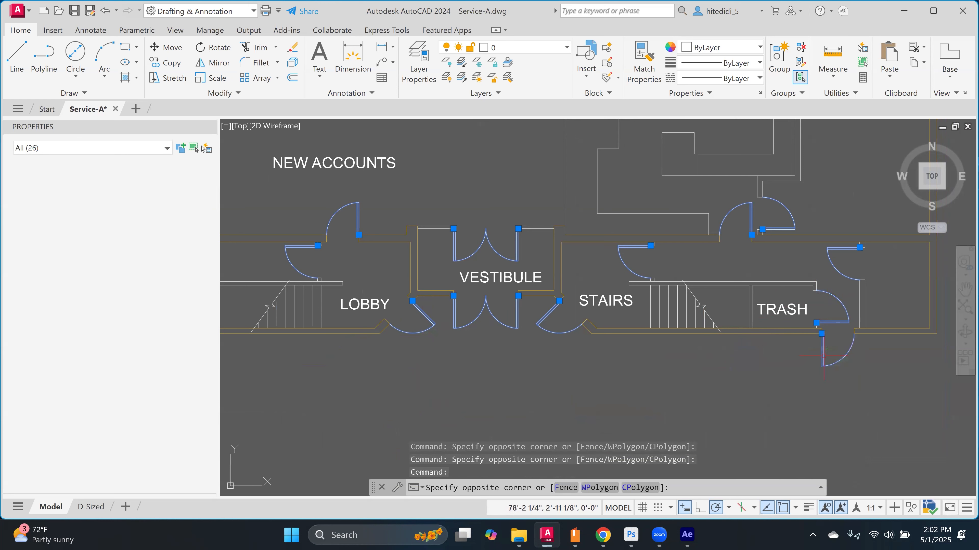
Step: Move all selected doors to the Doors layer and clear the selection
{"action": "scroll", "coordinate": [801, 394], "scroll_direction": "down", "scroll_amount": 2}
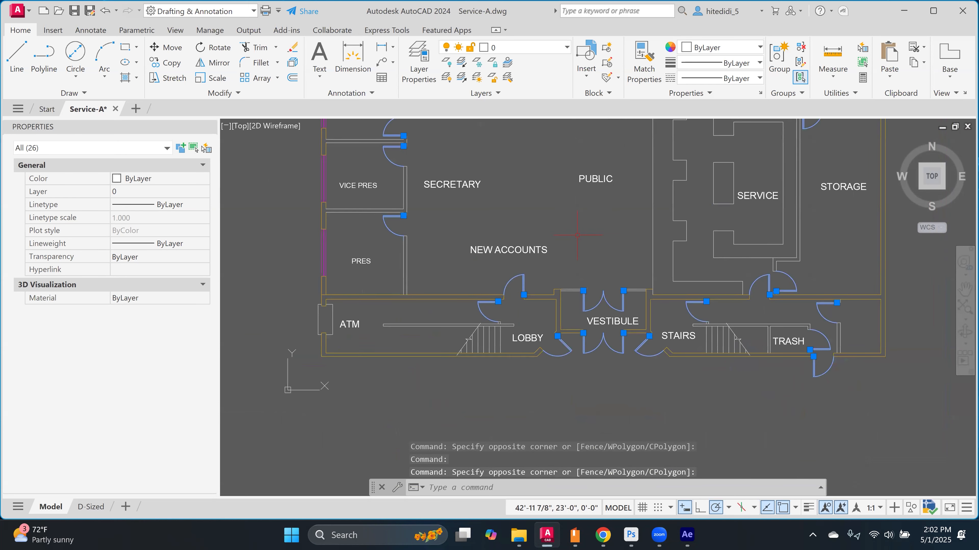
{"action": "scroll", "coordinate": [577, 235], "scroll_direction": "down", "scroll_amount": 3}
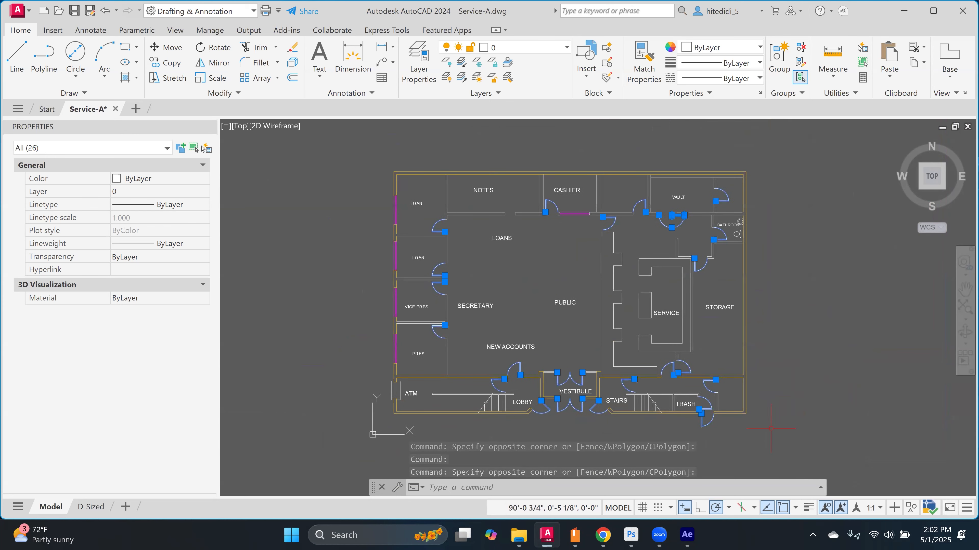
{"action": "left_click", "coordinate": [524, 47]}
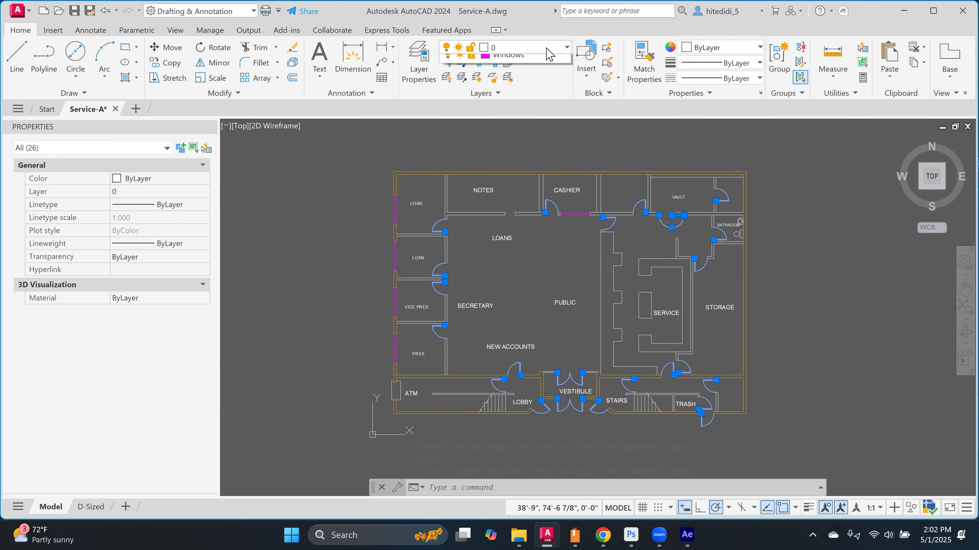
{"action": "left_click", "coordinate": [505, 108]}
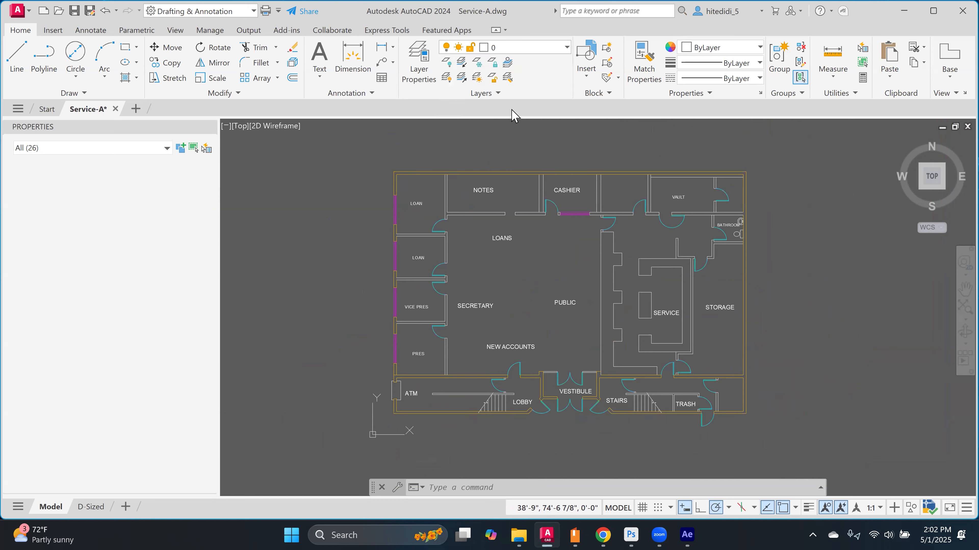
{"action": "key", "text": "Escape"}
{"action": "key", "text": "Escape"}
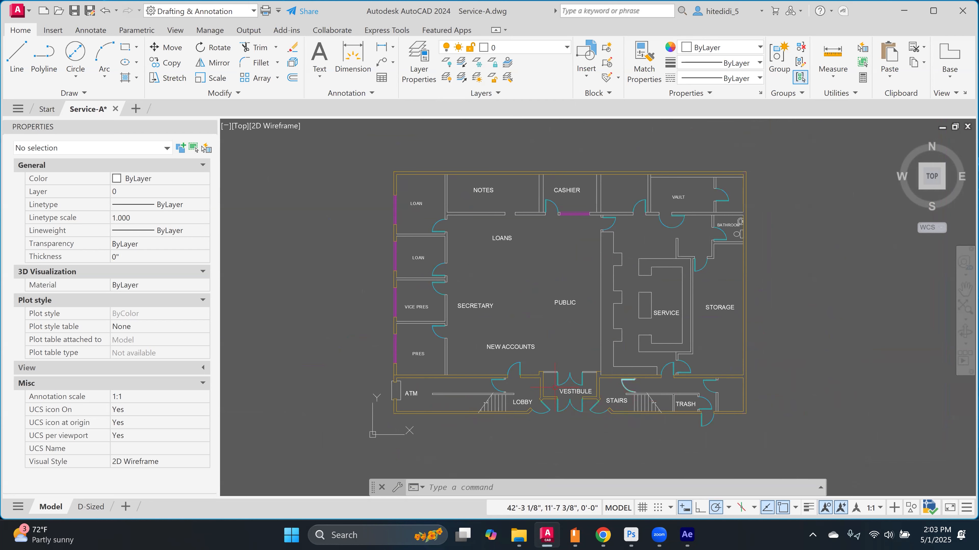
Step: Open the Layer Properties Manager and move it lower over the drawing
{"action": "scroll", "coordinate": [548, 383], "scroll_direction": "up", "scroll_amount": 2}
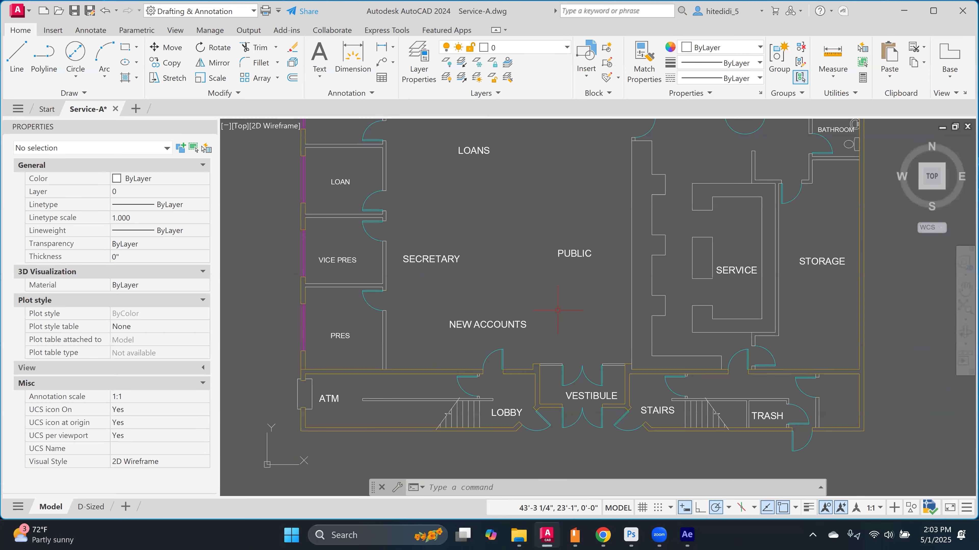
{"action": "left_click", "coordinate": [418, 74]}
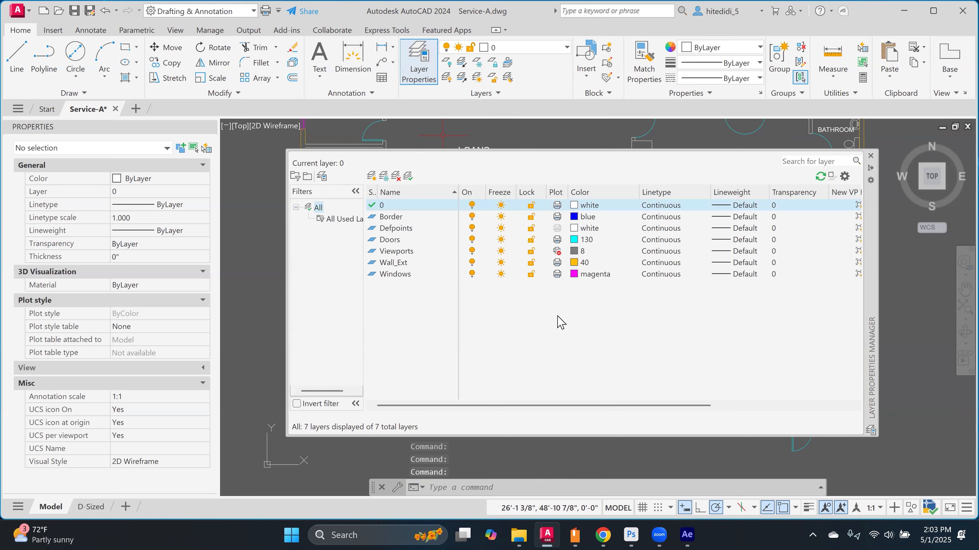
{"action": "mouse_move", "coordinate": [871, 270]}
{"action": "left_mouse_down"}
{"action": "mouse_move", "coordinate": [883, 382]}
{"action": "mouse_move", "coordinate": [897, 364]}
{"action": "mouse_move", "coordinate": [899, 376]}
{"action": "left_mouse_up"}
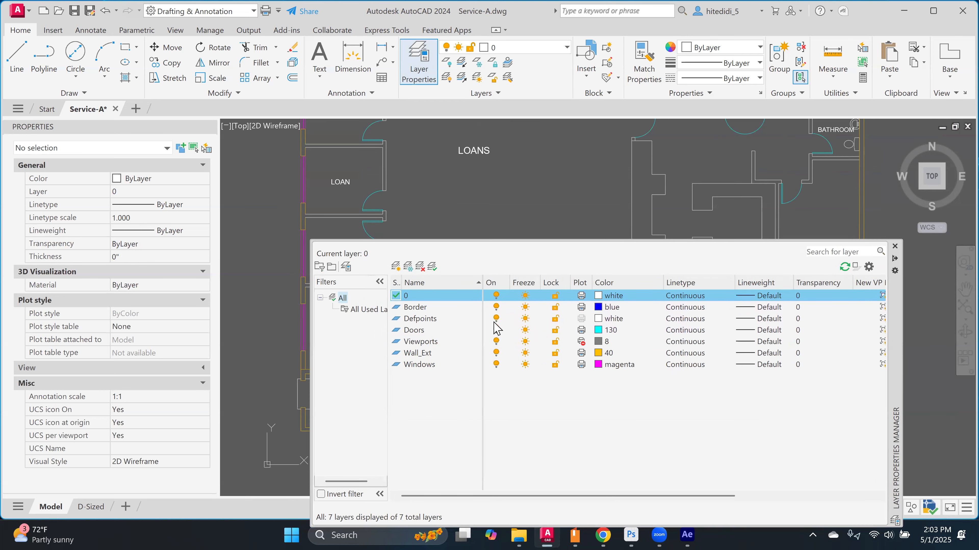
Step: Turn the Doors layer off to view the plan without doors, and turn it back on
{"action": "left_click", "coordinate": [496, 330]}
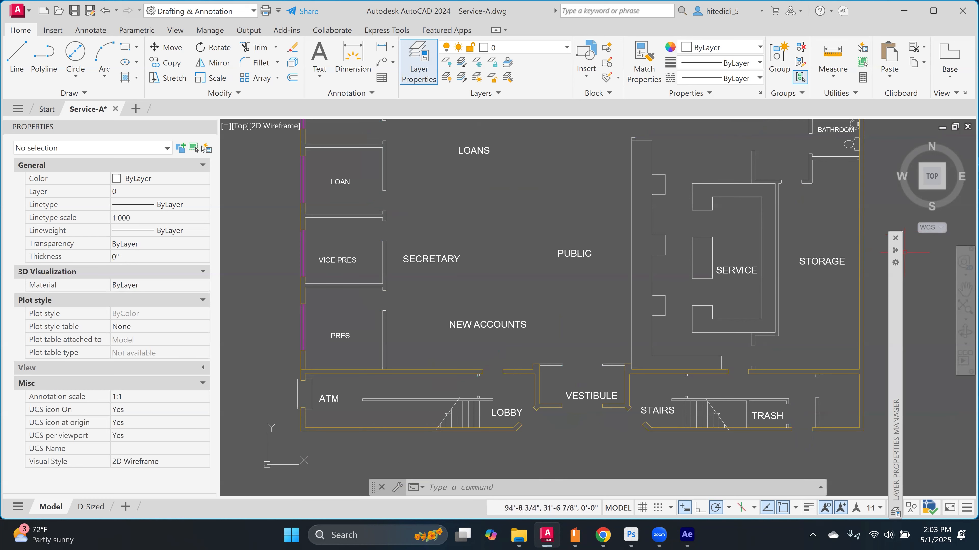
{"action": "mouse_move", "coordinate": [896, 256]}
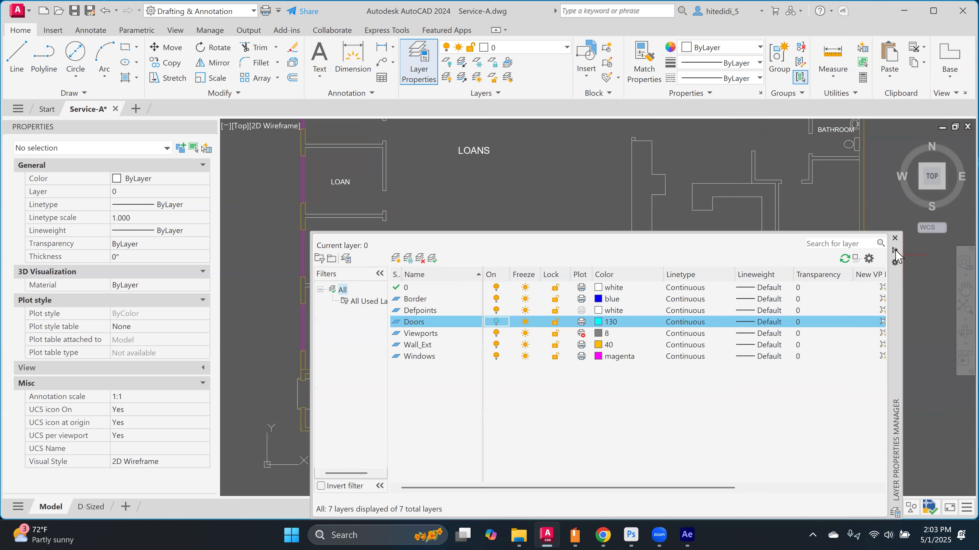
{"action": "left_click", "coordinate": [496, 323]}
Step: Freeze the Doors, Windows and Wall_Ext layers, leaving the remaining plan geometry in full view
{"action": "left_click", "coordinate": [524, 322]}
{"action": "left_click", "coordinate": [526, 357]}
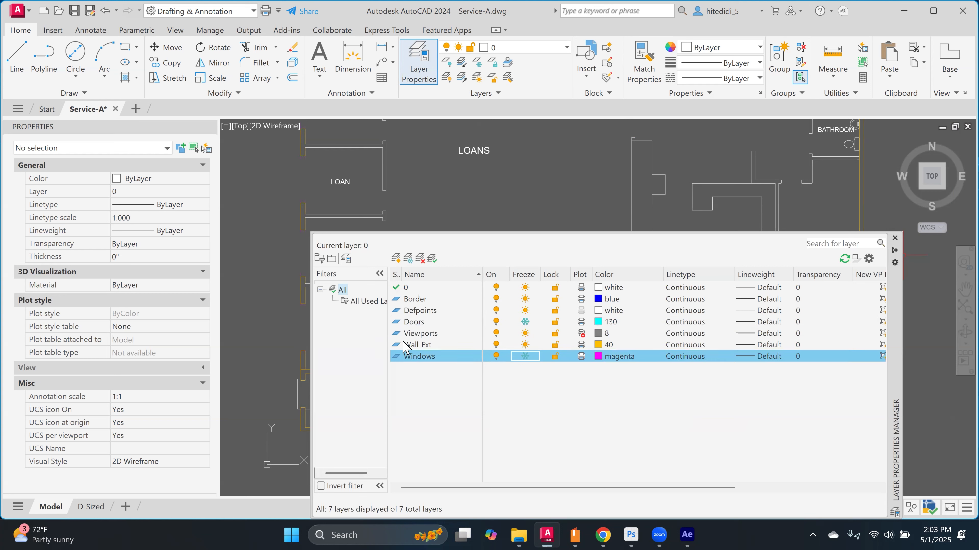
{"action": "left_click", "coordinate": [526, 345]}
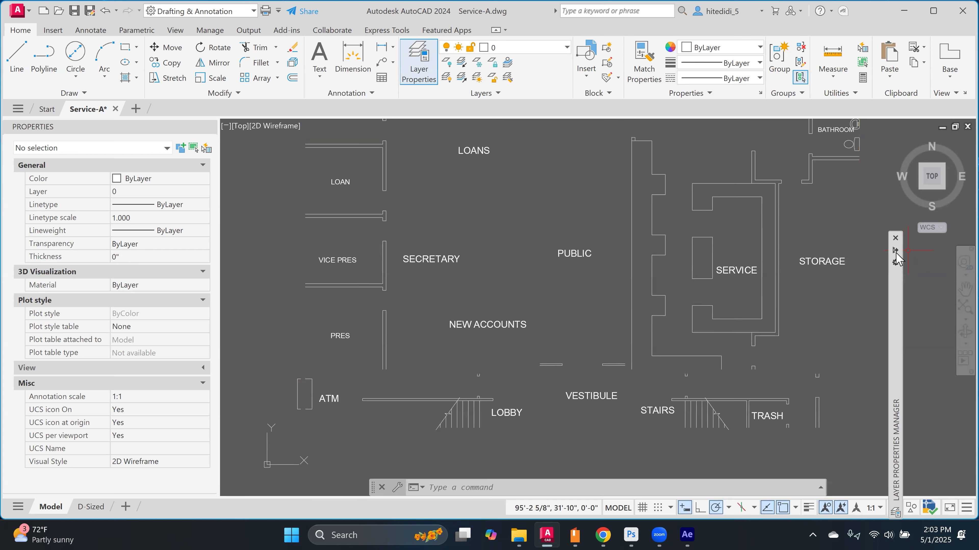
{"action": "scroll", "coordinate": [668, 374], "scroll_direction": "down", "scroll_amount": 5}
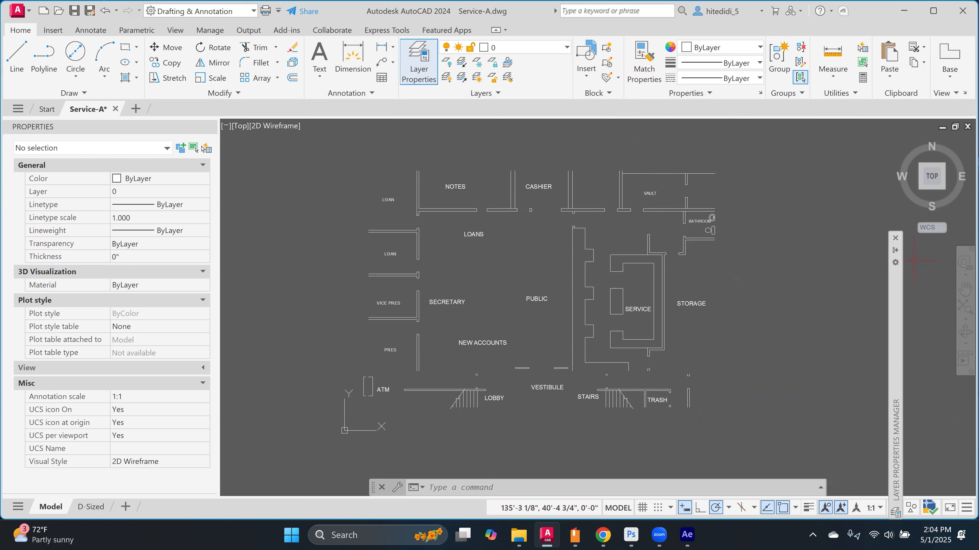
Step: Create a new layer named Walls_Partition and thaw it
{"action": "mouse_move", "coordinate": [895, 259]}
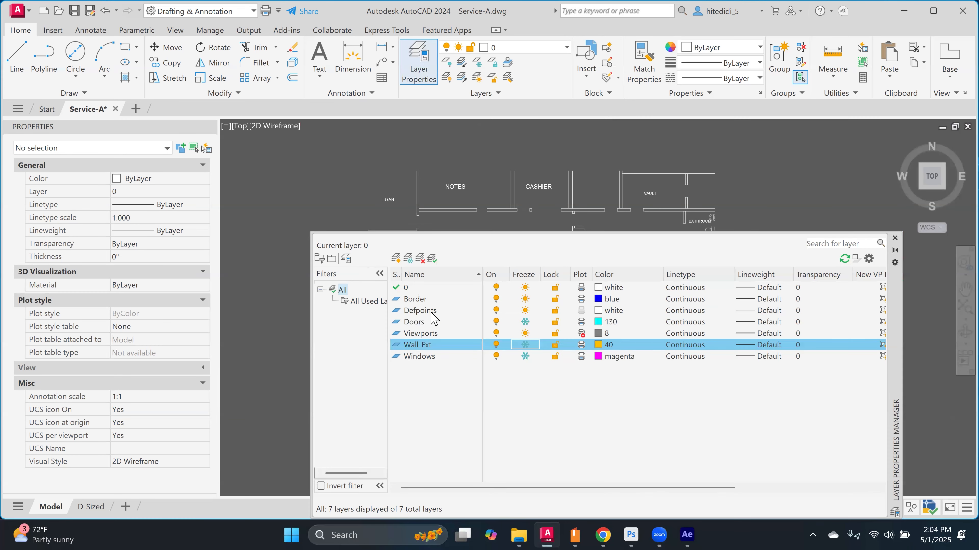
{"action": "left_click", "coordinate": [396, 259]}
{"action": "type", "text": "Walls_"}
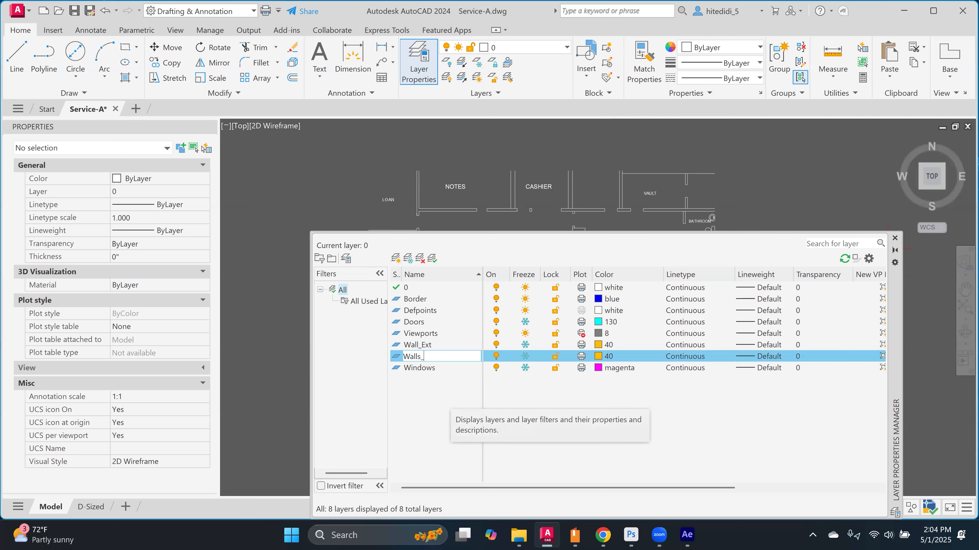
{"action": "type", "text": "onls_Partici"}
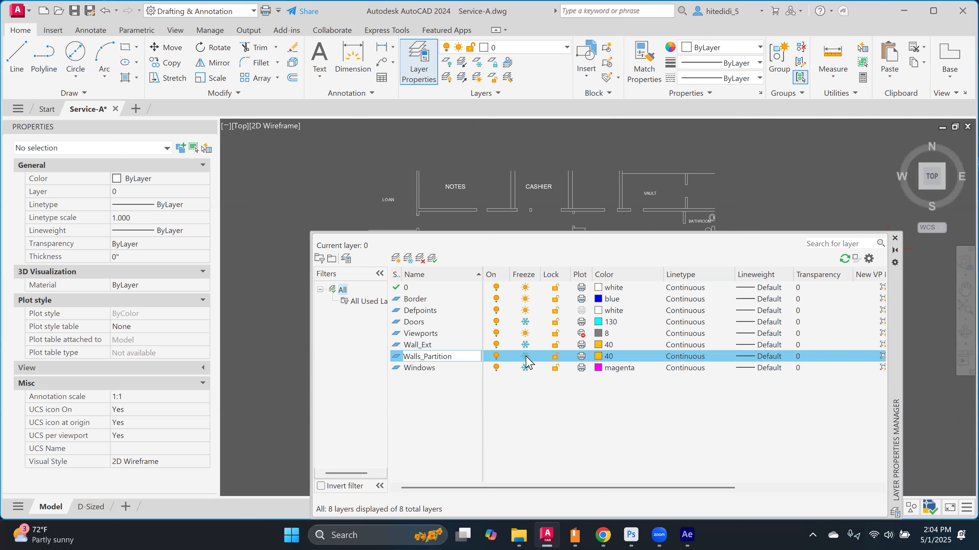
{"action": "left_click", "coordinate": [525, 357]}
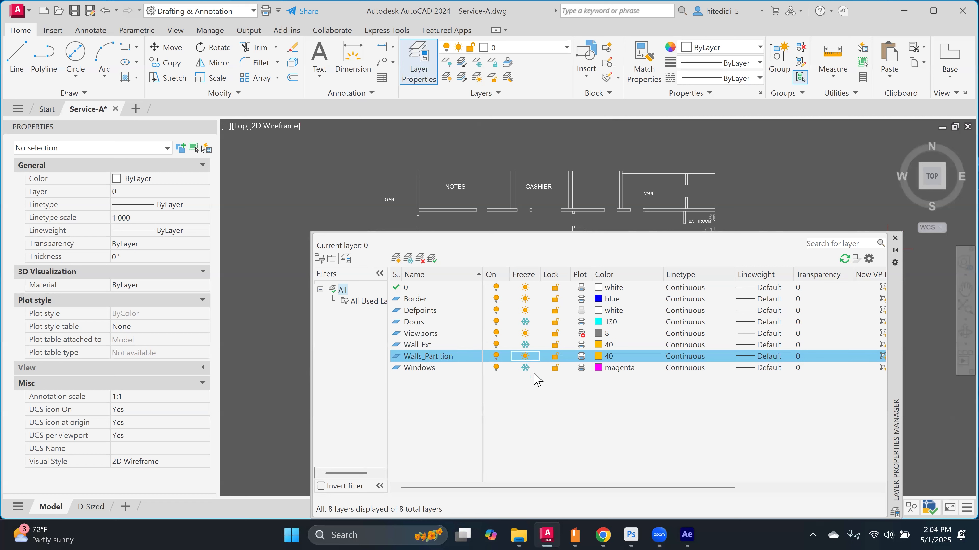
Step: Set the Walls_Partition layer's color to index 181 and collapse the layer manager
{"action": "left_click", "coordinate": [609, 357]}
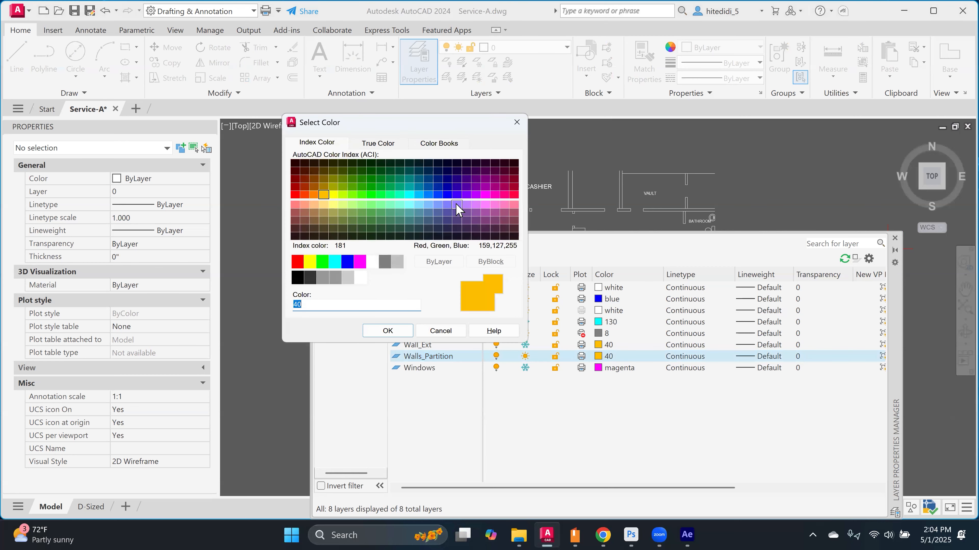
{"action": "left_click", "coordinate": [457, 205]}
{"action": "left_click", "coordinate": [378, 331]}
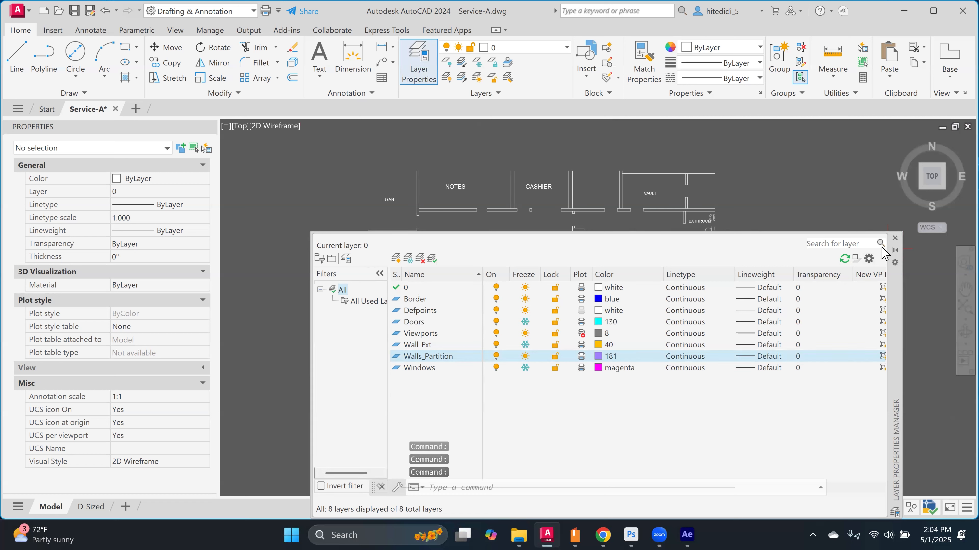
{"action": "left_click", "coordinate": [894, 251]}
Step: Select the partition wall lines beside and below NOTES, between NOTES and CASHIER, and the short wall stub below CASHIER
{"action": "scroll", "coordinate": [515, 216], "scroll_direction": "up", "scroll_amount": 2}
{"action": "middle_click_drag", "start_coordinate": [516, 216], "coordinate": [539, 279]}
{"action": "scroll", "coordinate": [510, 257], "scroll_direction": "up", "scroll_amount": 2}
{"action": "left_click", "coordinate": [620, 245]}
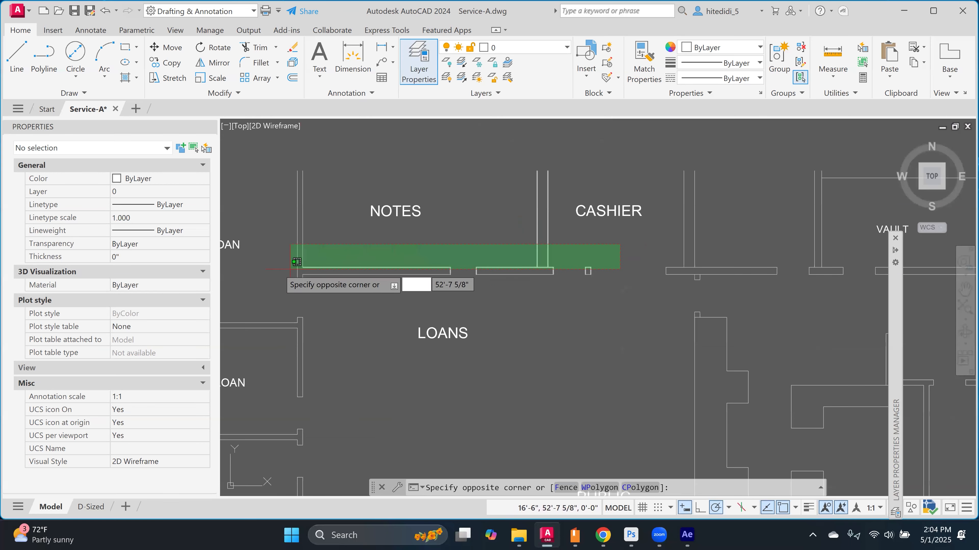
{"action": "left_click", "coordinate": [246, 287]}
Step: Add the partition wall lines around the lower LOAN office and the VICE PRES office's inner wall to the selection
{"action": "middle_click_drag", "start_coordinate": [353, 301], "coordinate": [536, 206]}
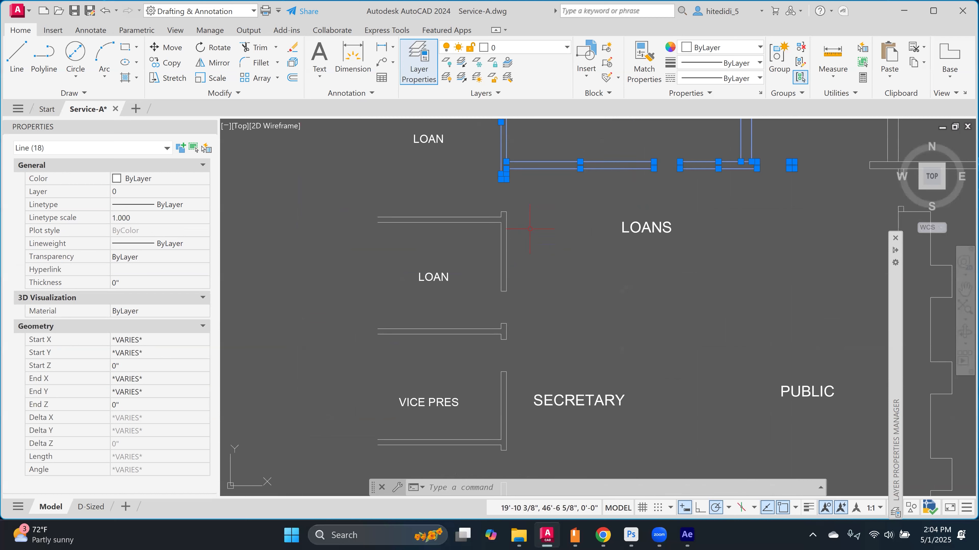
{"action": "left_click", "coordinate": [534, 197]}
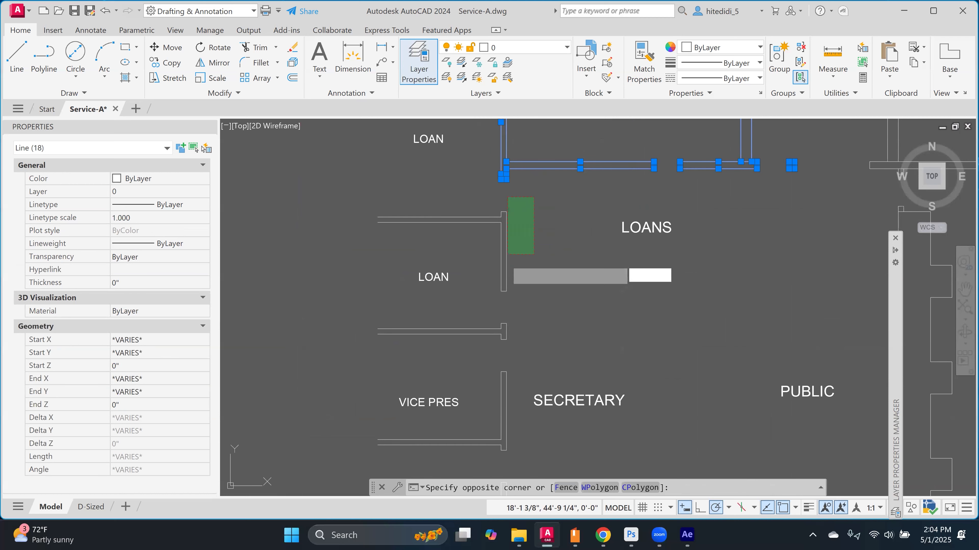
{"action": "left_click", "coordinate": [476, 389]}
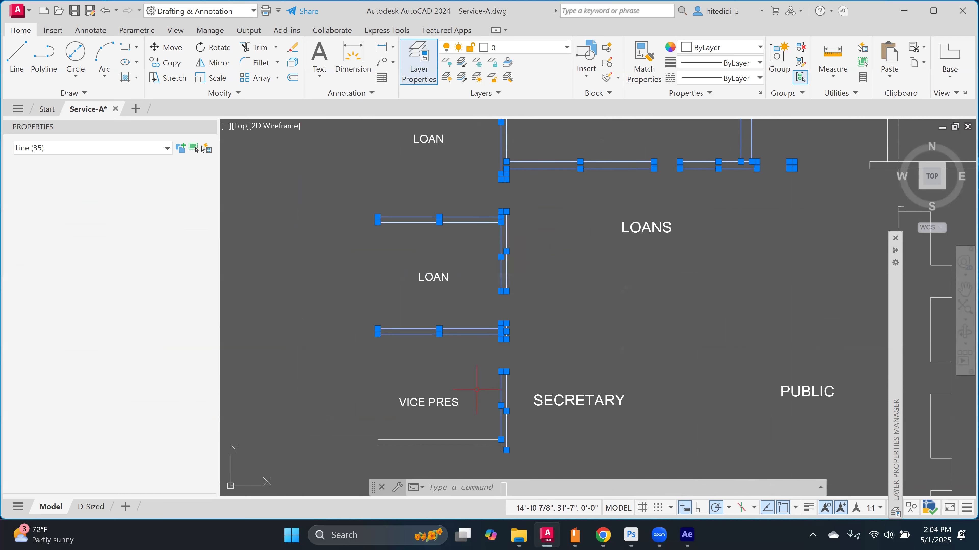